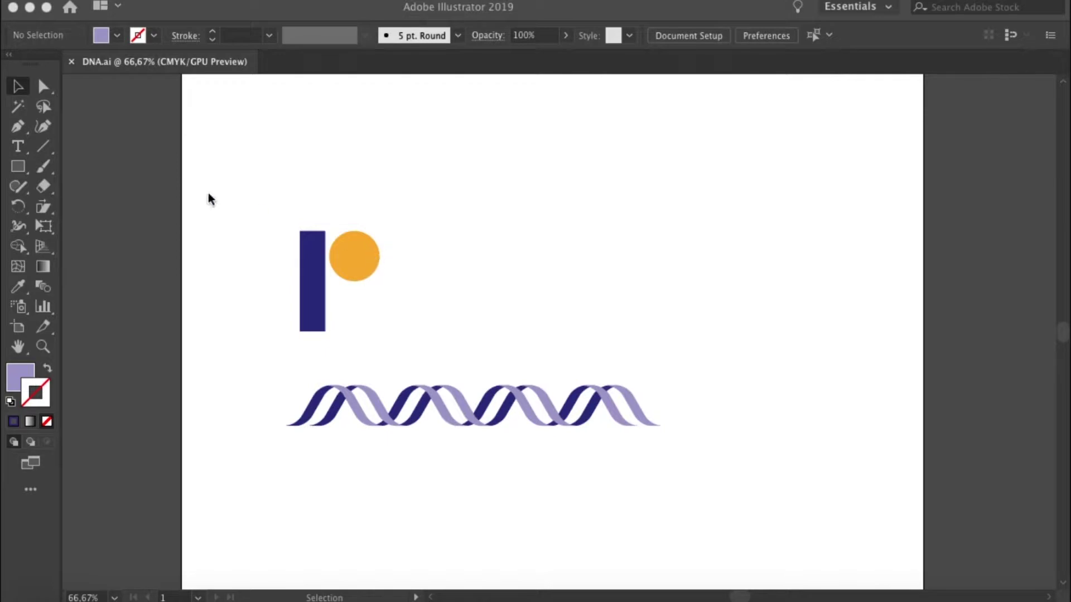
Draw a 10 mm wide, 40 mm tall rectangle right of the existing bar and circle.
{"action": "left_click", "coordinate": [20, 165]}
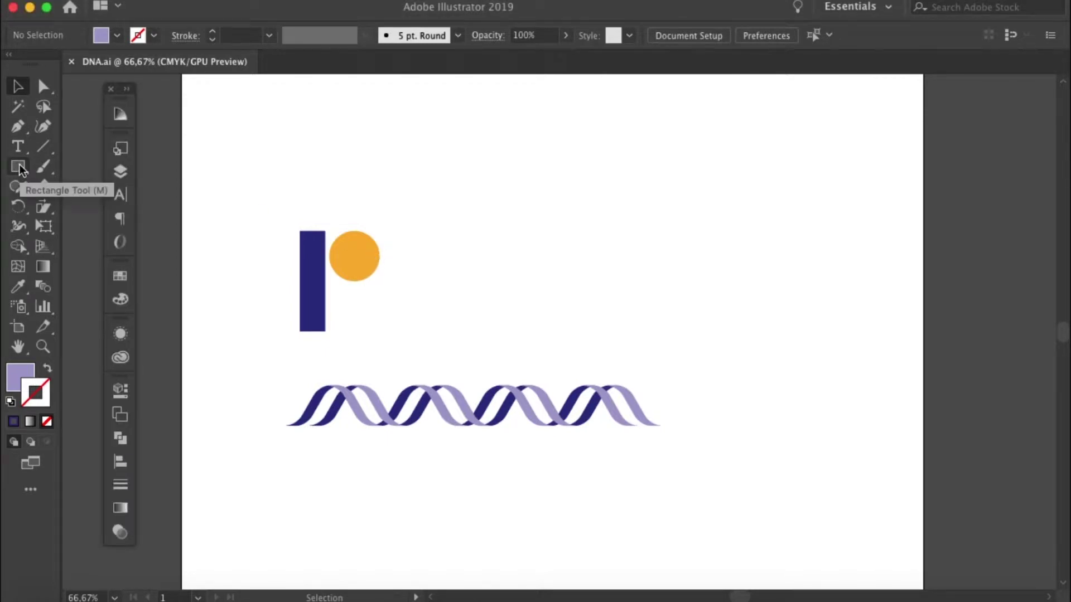
{"action": "left_click", "coordinate": [20, 165]}
{"action": "left_click_drag", "start_coordinate": [20, 165], "coordinate": [75, 206]}
{"action": "key", "text": "m"}
{"action": "key", "text": "ctrl+z"}
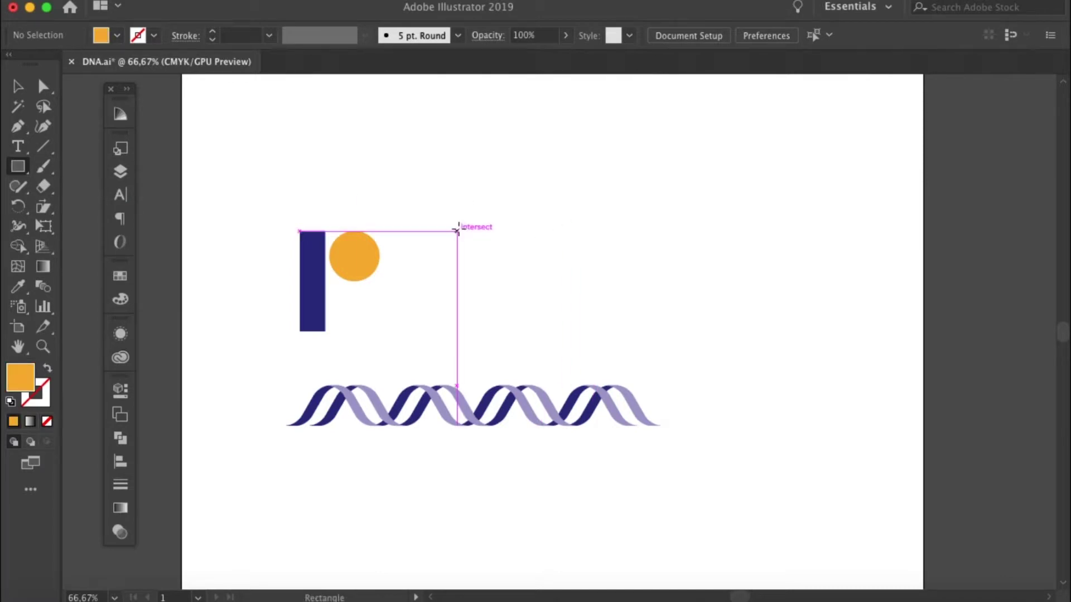
{"action": "left_click", "coordinate": [457, 230]}
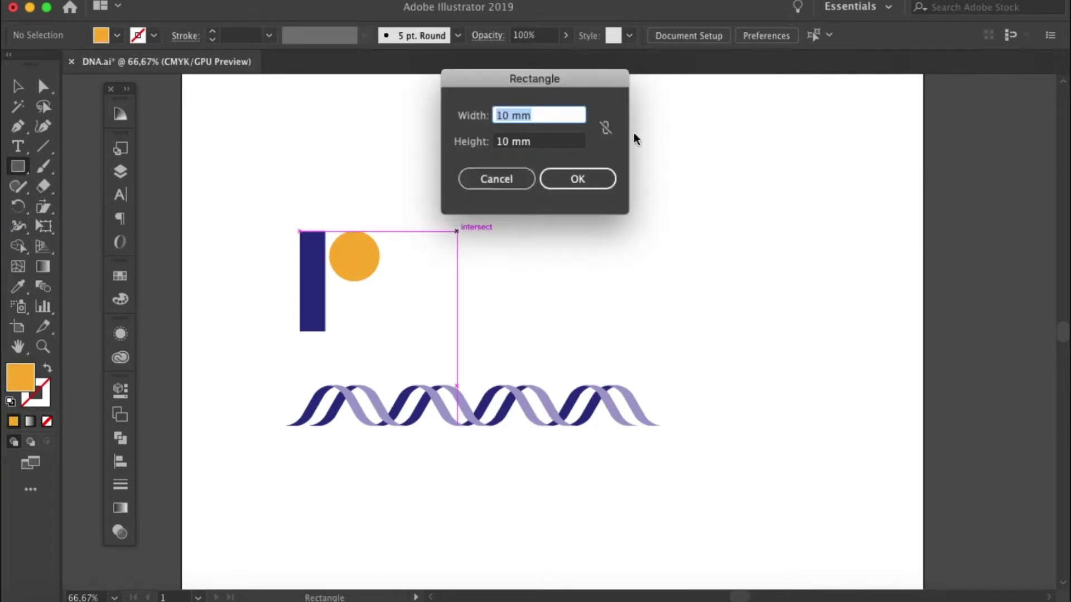
{"action": "left_click", "coordinate": [537, 142]}
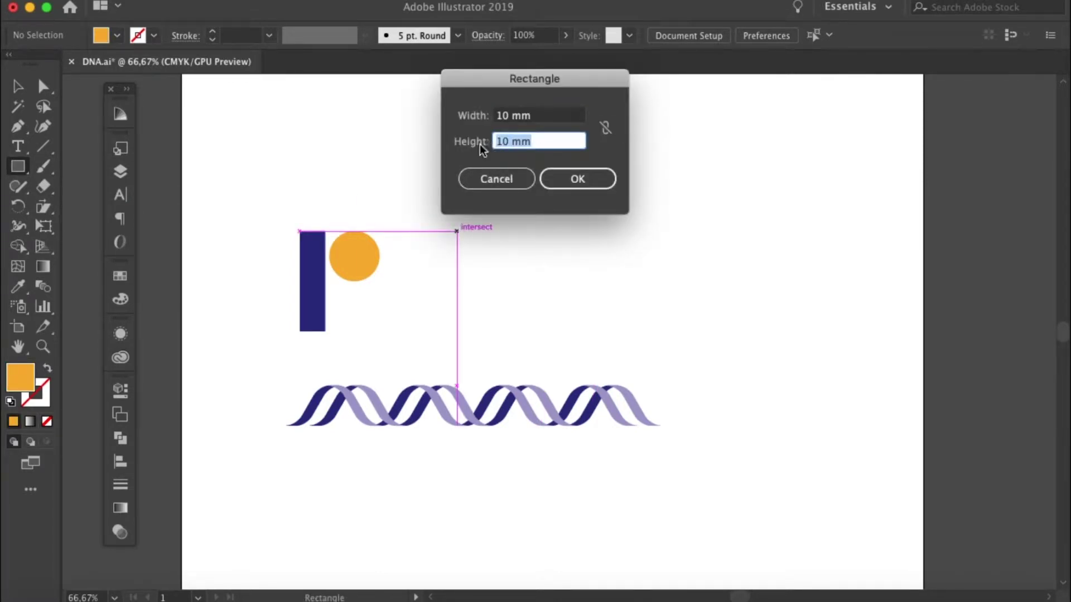
{"action": "type", "text": "40"}
{"action": "key", "text": "Return"}
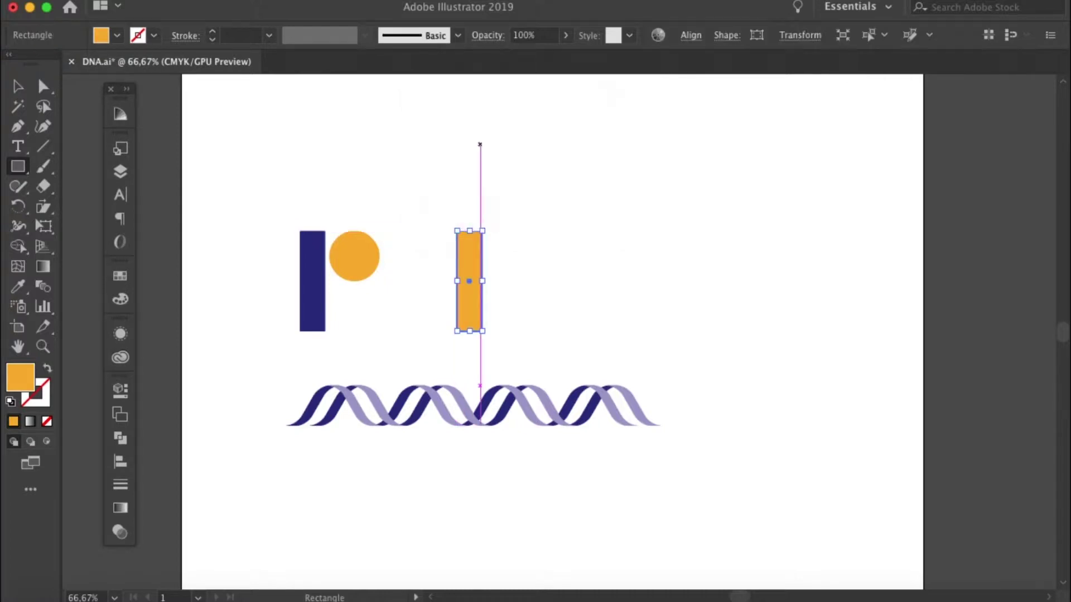
{"action": "left_click", "coordinate": [120, 275]}
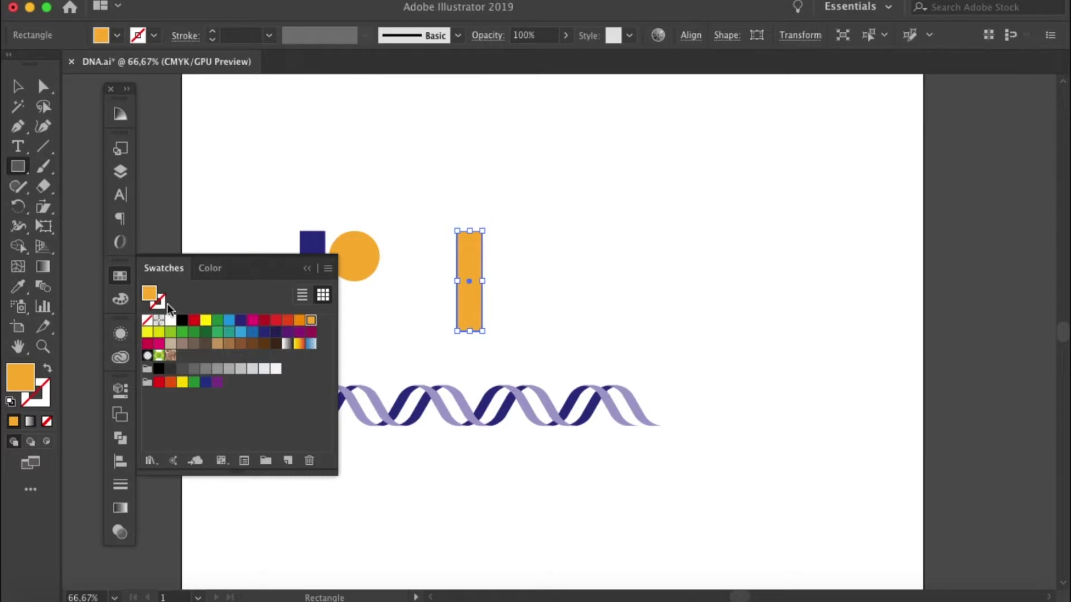
Fill the new bar dark blue and draw a 20 mm circle beside it.
{"action": "left_click", "coordinate": [263, 334]}
{"action": "key", "text": "super+shift+a"}
{"action": "left_click_drag", "start_coordinate": [18, 166], "coordinate": [75, 206]}
{"action": "left_click", "coordinate": [523, 240]}
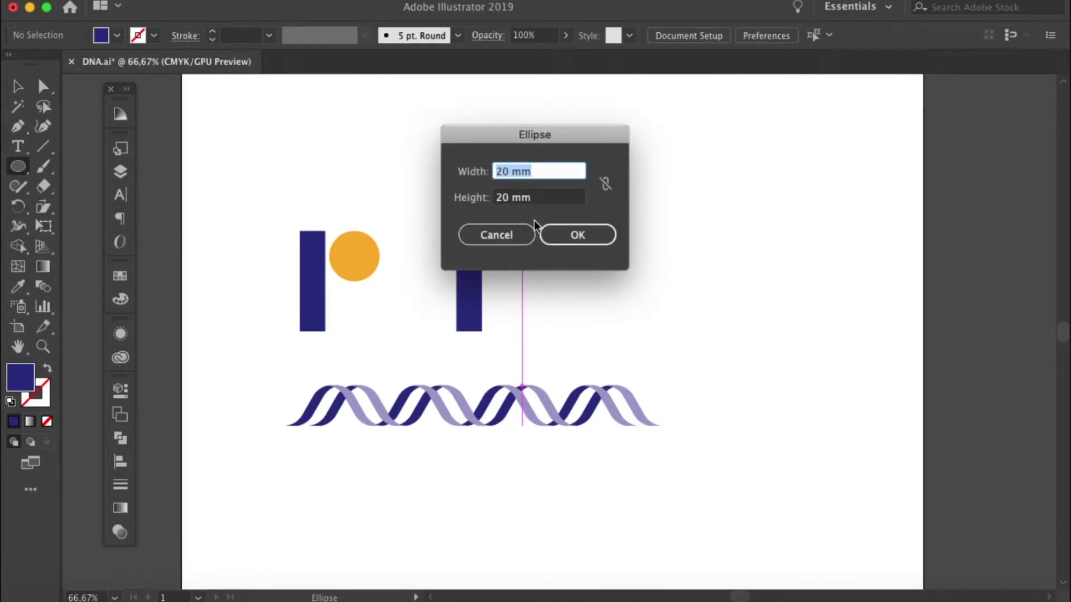
{"action": "left_click", "coordinate": [586, 237]}
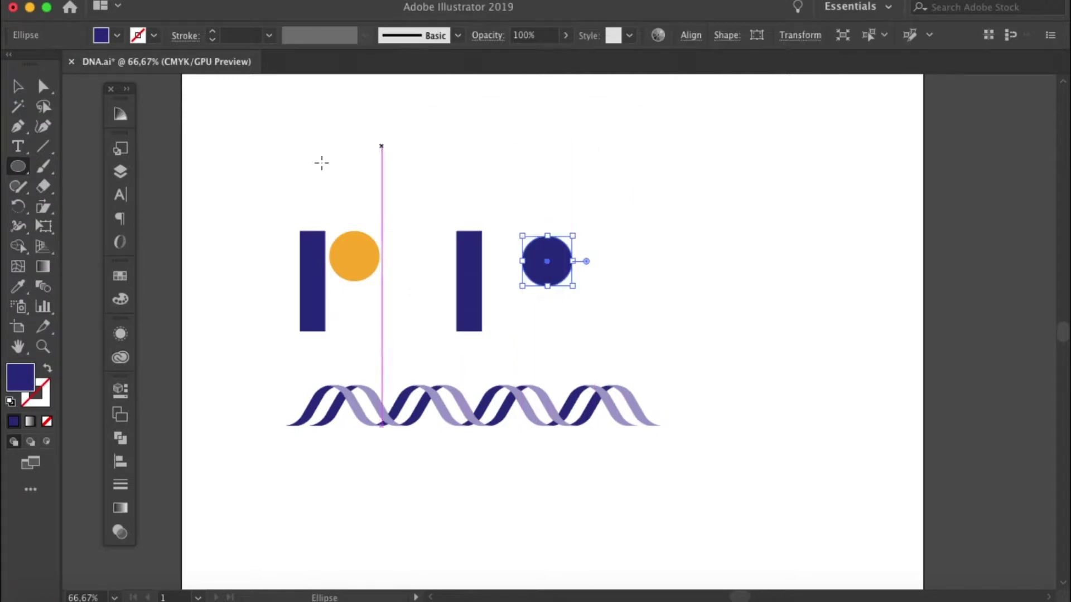
Give the new 20 mm circle an orange fill from the swatches.
{"action": "left_click", "coordinate": [120, 275]}
{"action": "left_click", "coordinate": [311, 321]}
{"action": "left_click", "coordinate": [15, 88]}
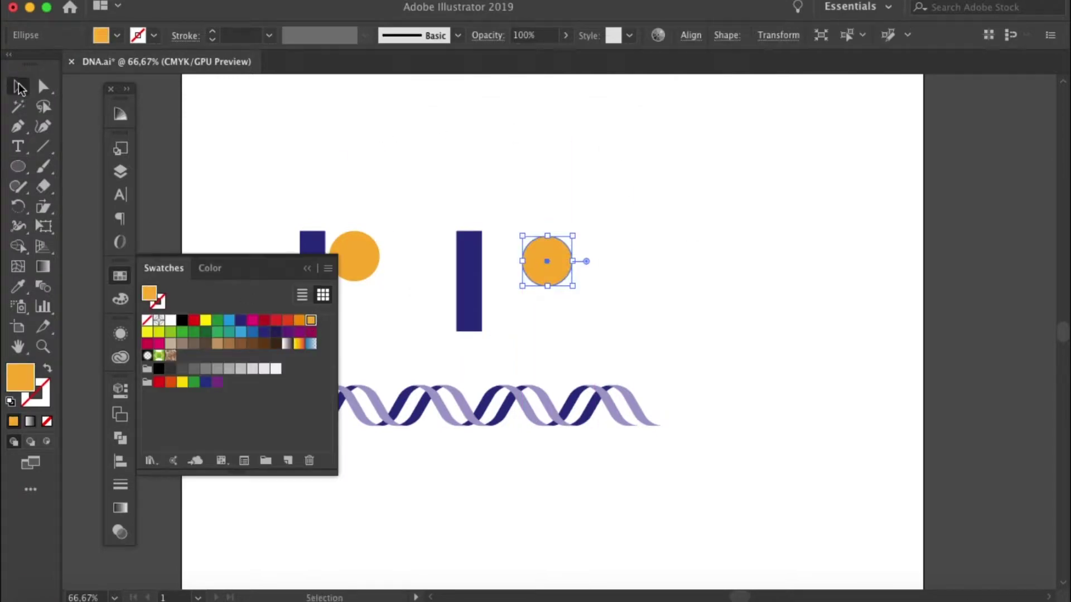
{"action": "left_click", "coordinate": [574, 219]}
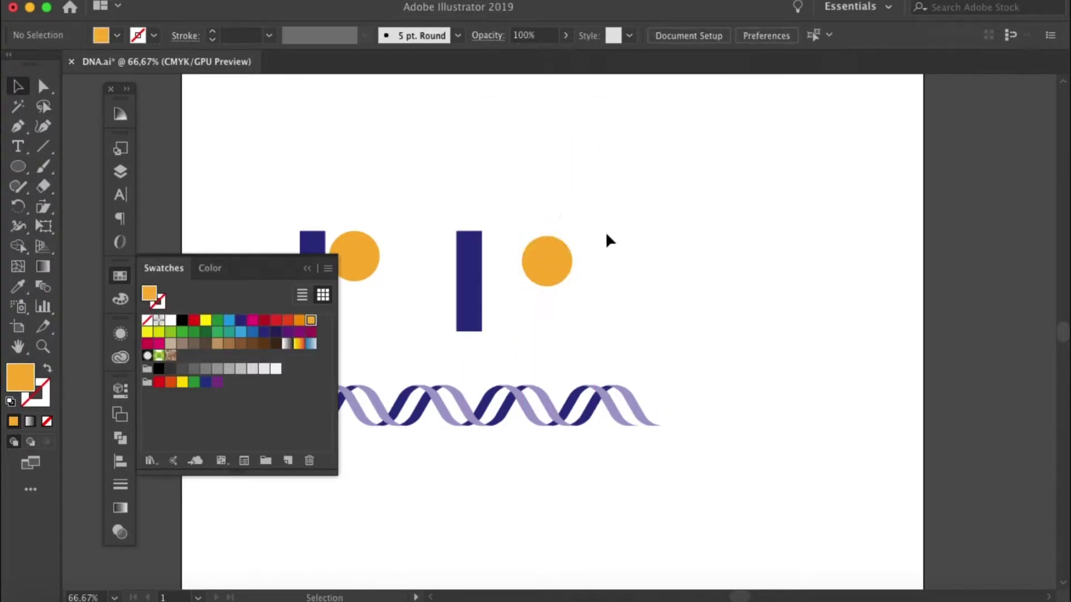
Raise the new circle level with the first, then draw a 10 × 10 mm square to its right.
{"action": "left_click", "coordinate": [307, 269]}
{"action": "left_click_drag", "start_coordinate": [551, 267], "coordinate": [551, 262]}
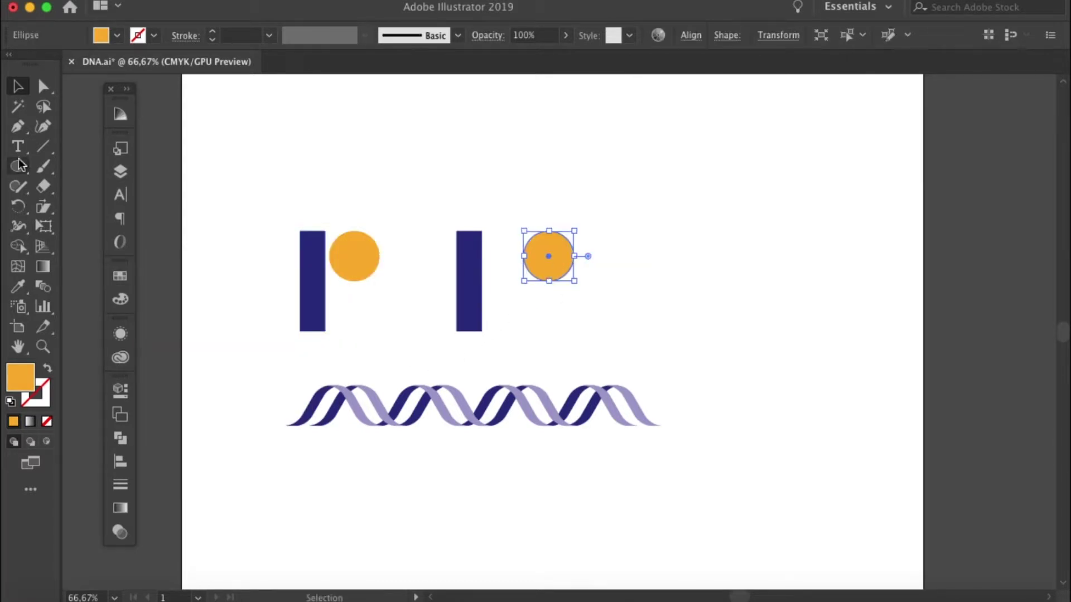
{"action": "left_click_drag", "start_coordinate": [20, 165], "coordinate": [84, 166]}
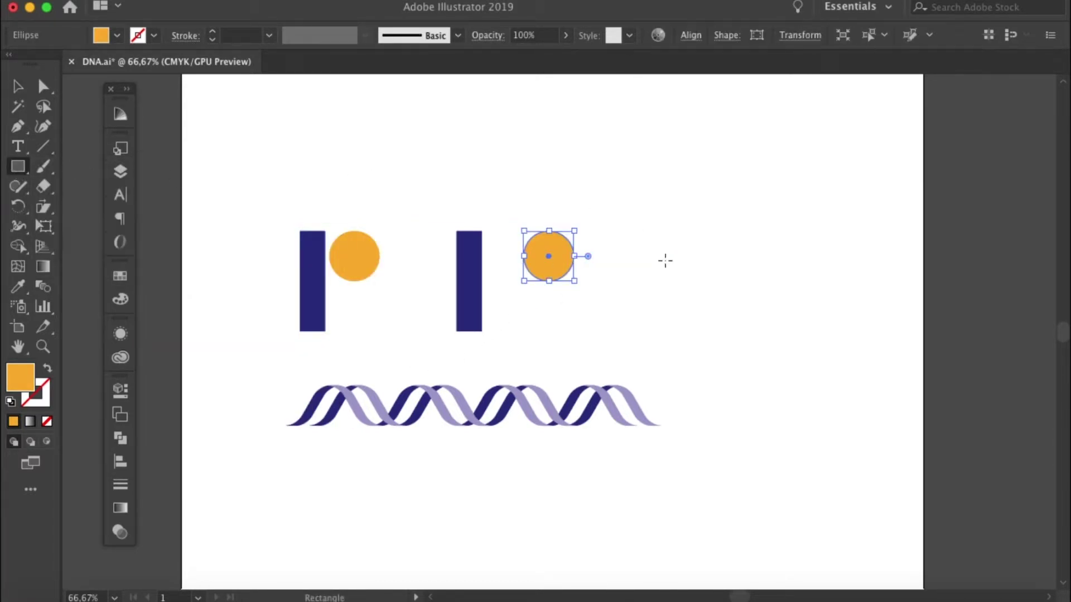
{"action": "left_click", "coordinate": [618, 239]}
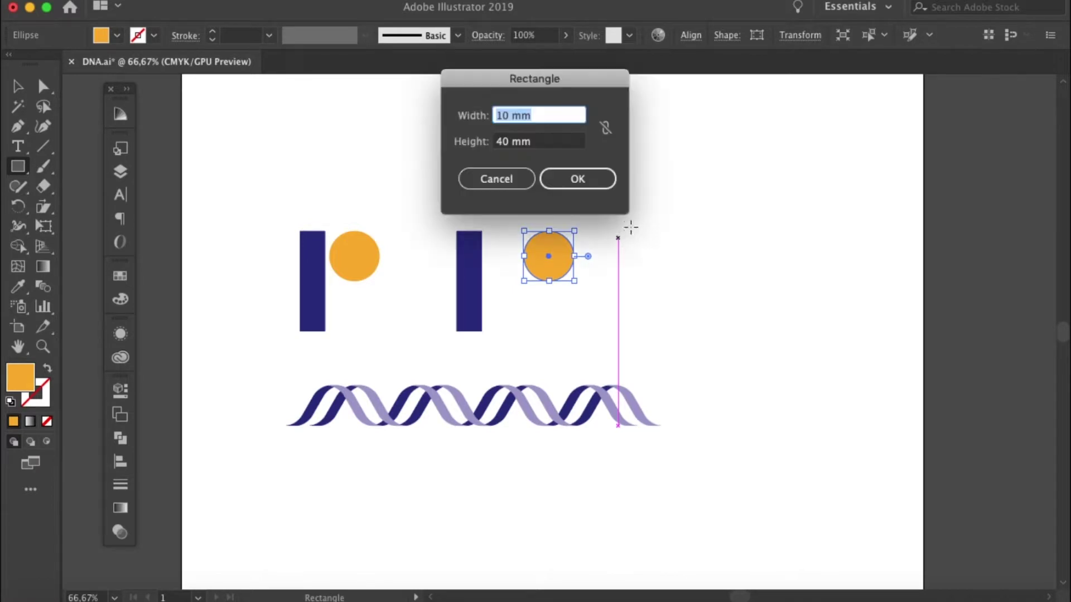
{"action": "left_click", "coordinate": [551, 139]}
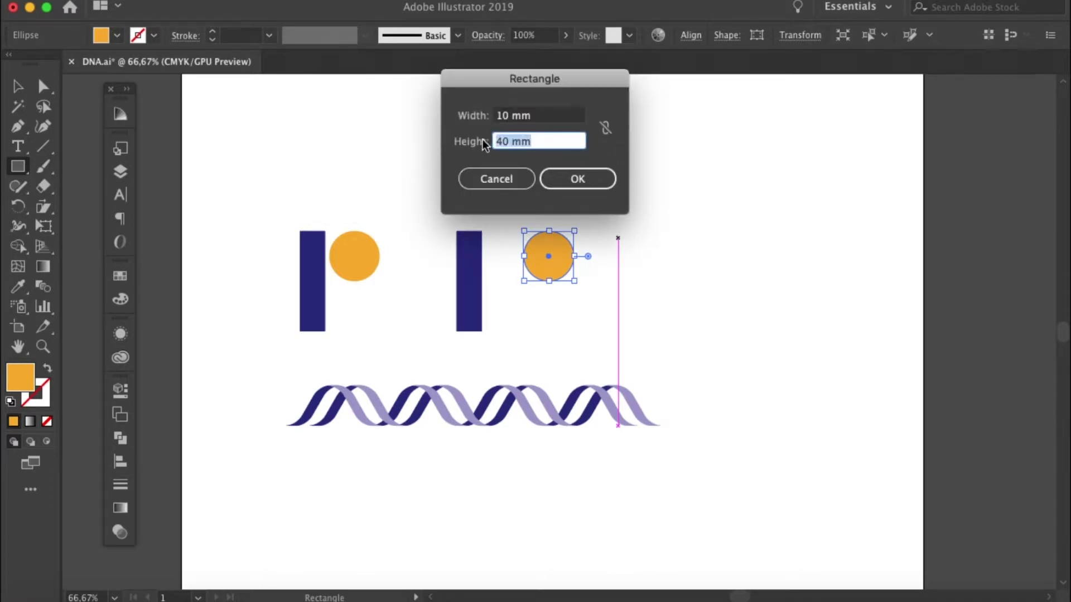
{"action": "type", "text": "10"}
{"action": "key", "text": "Return"}
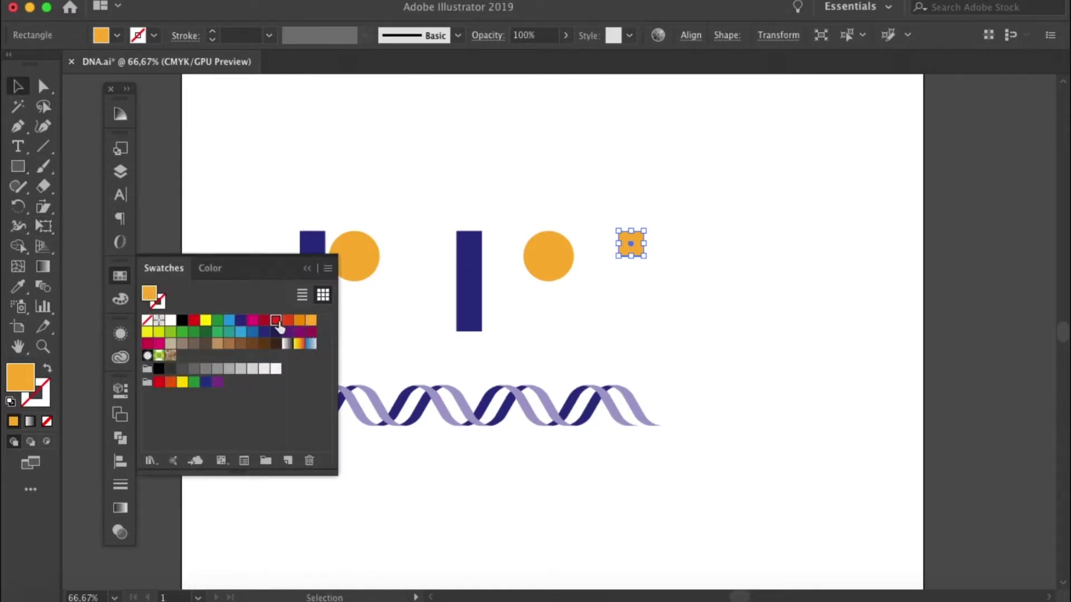
Fill the 10 mm square with red.
{"action": "left_click", "coordinate": [276, 320]}
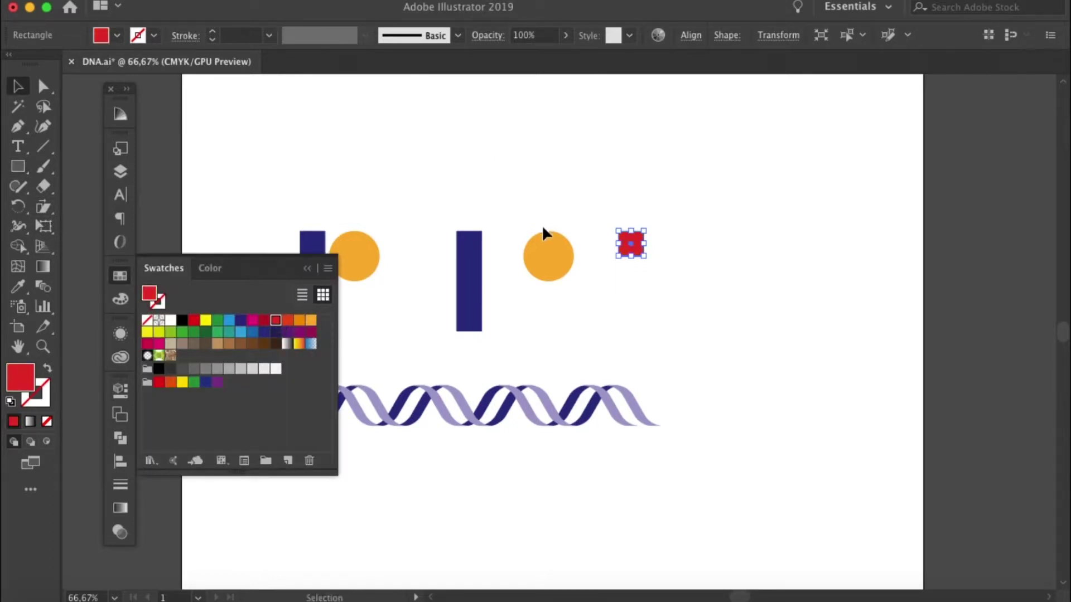
{"action": "left_click", "coordinate": [663, 182]}
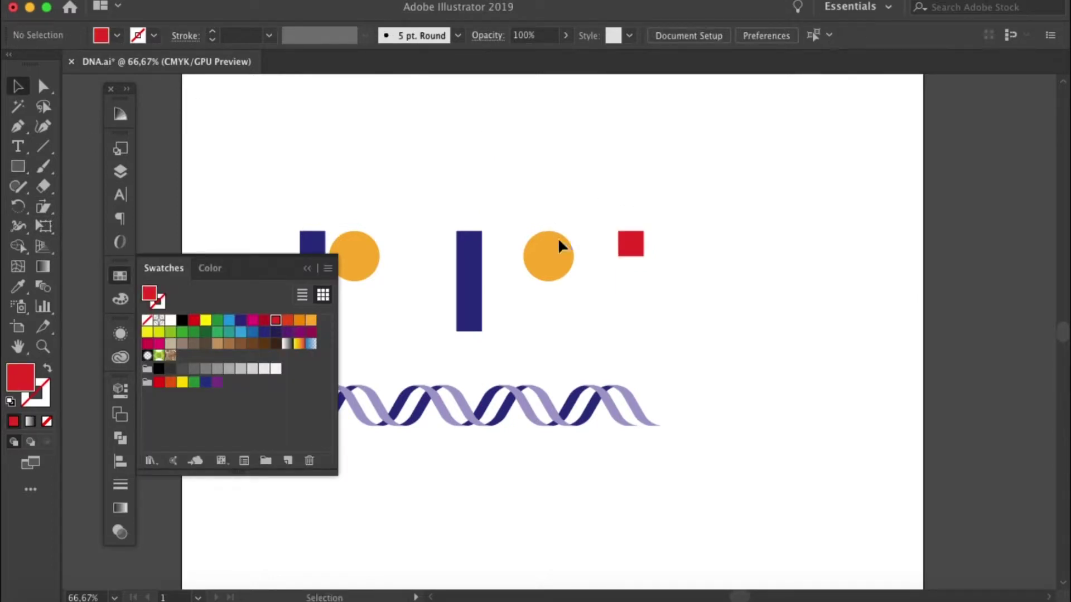
{"action": "left_click", "coordinate": [546, 263]}
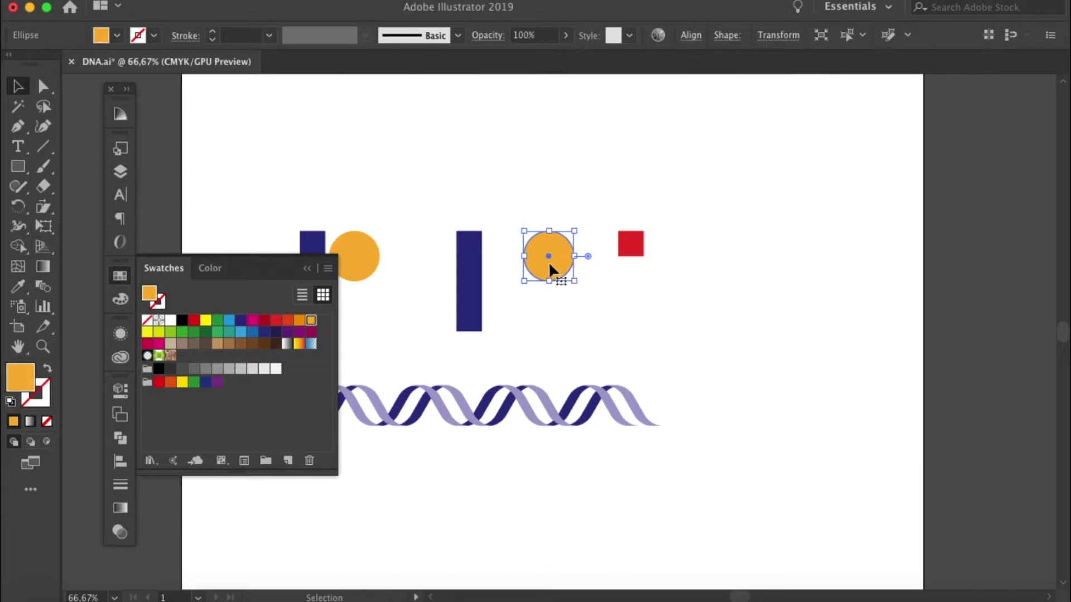
Copy the orange circle onto the red square and align their left edges.
{"action": "left_click_drag", "start_coordinate": [552, 273], "coordinate": [644, 276]}
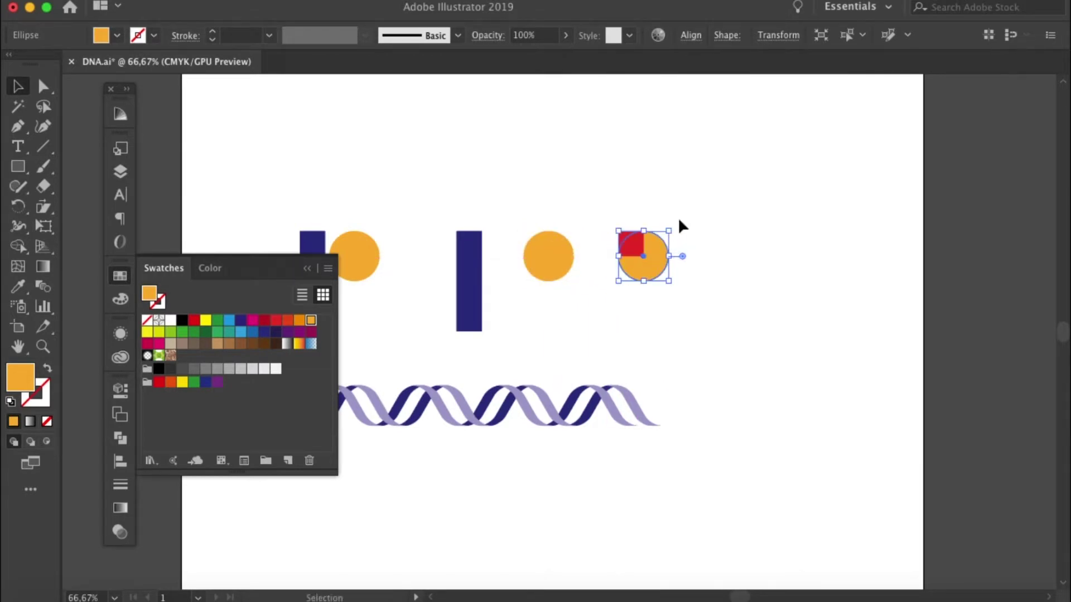
{"action": "left_click", "coordinate": [672, 229]}
{"action": "left_click", "coordinate": [640, 238]}
{"action": "left_click", "coordinate": [652, 267], "text": "shift"}
{"action": "left_click", "coordinate": [691, 35]}
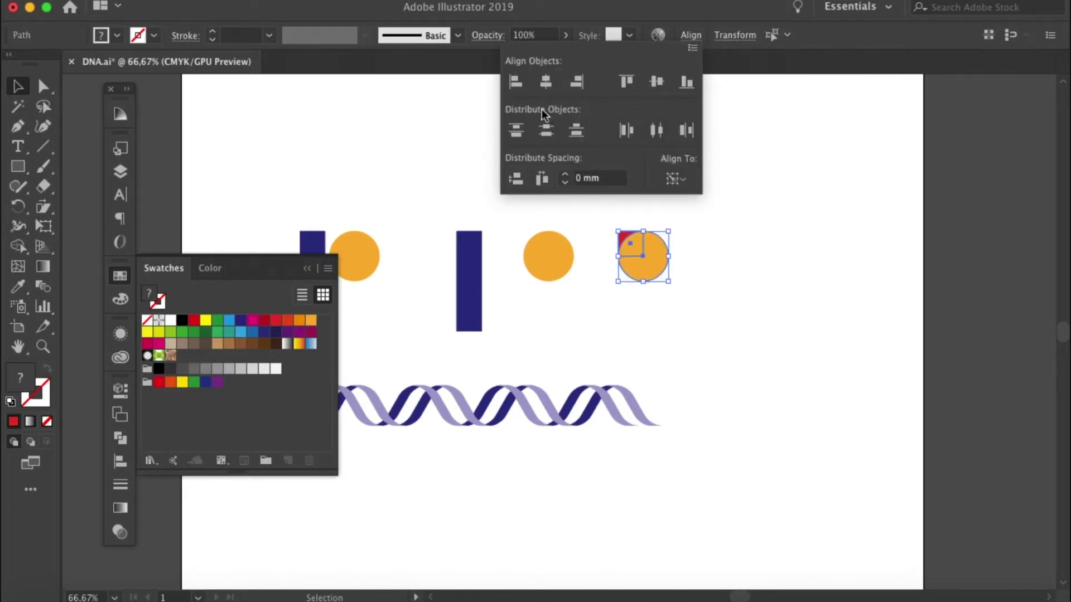
{"action": "left_click", "coordinate": [515, 83]}
{"action": "left_click", "coordinate": [703, 269]}
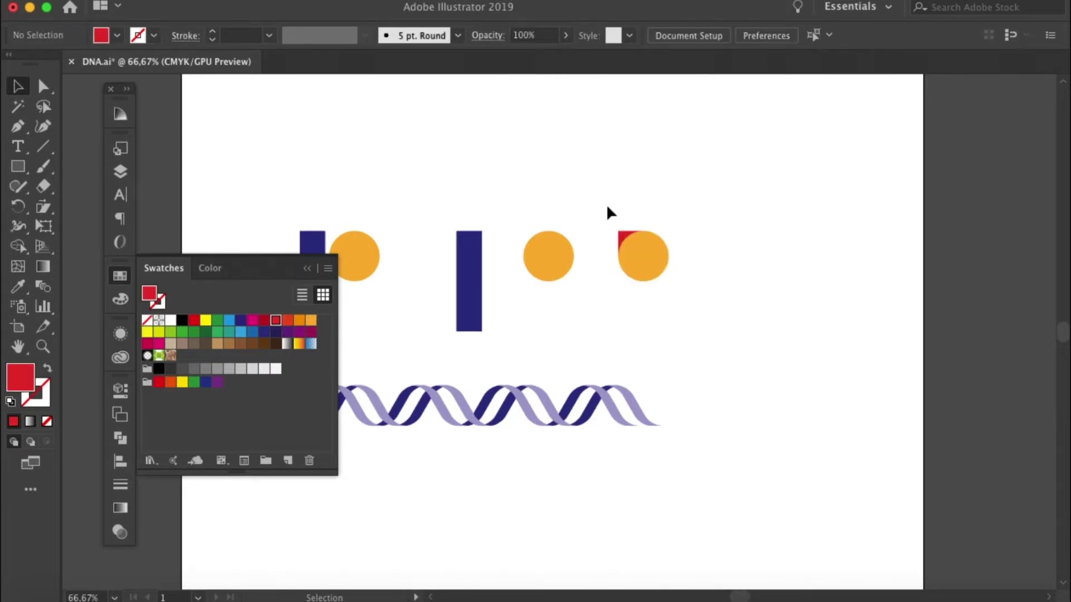
Subtract the circle copy from the red square with Pathfinder Minus Front.
{"action": "left_click_drag", "start_coordinate": [608, 207], "coordinate": [705, 305]}
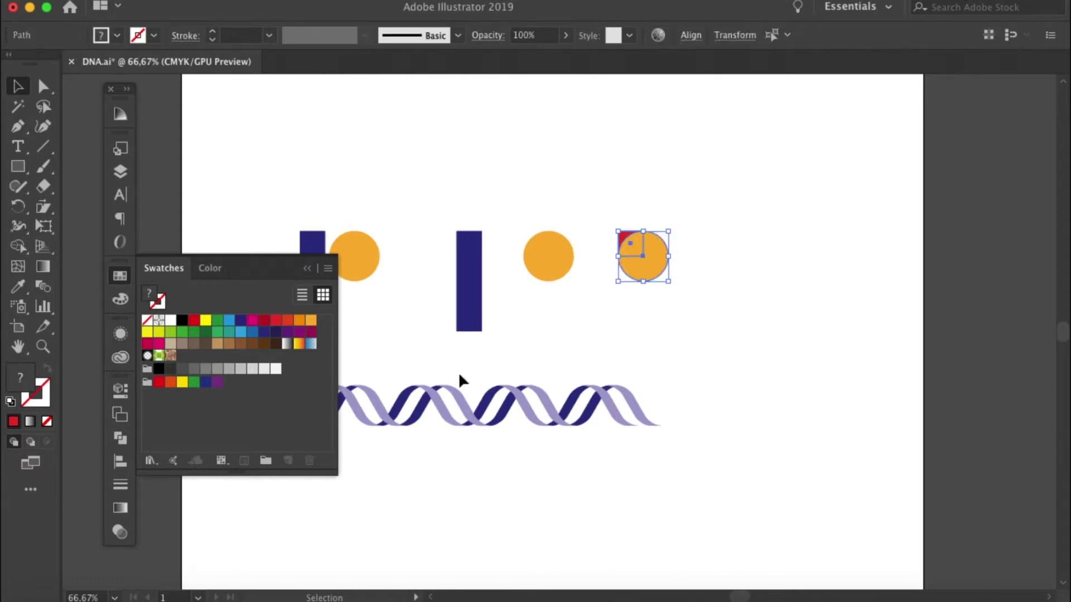
{"action": "left_click", "coordinate": [119, 438]}
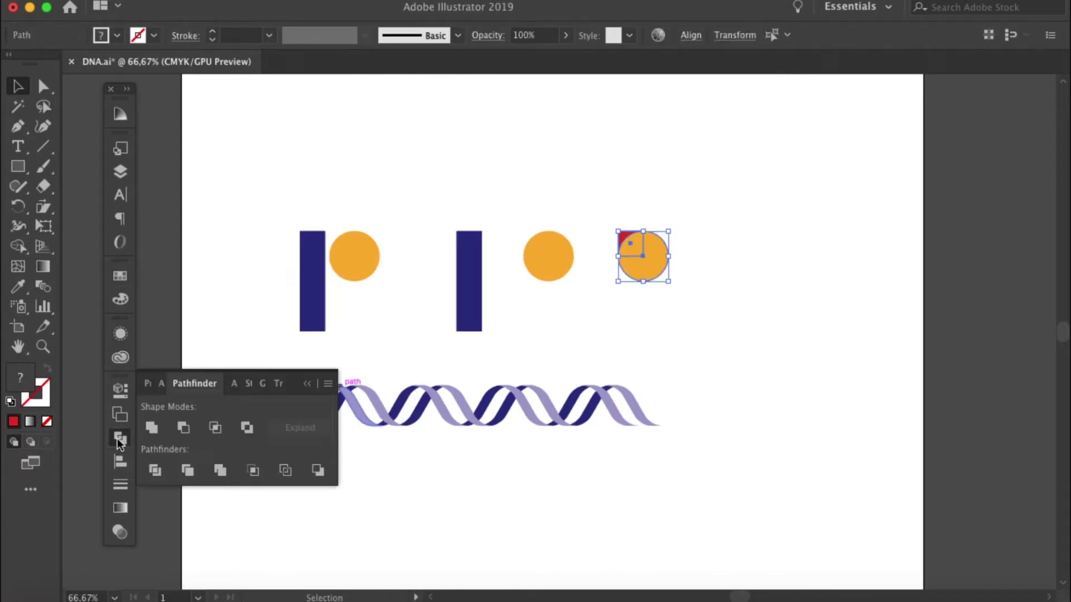
{"action": "left_click", "coordinate": [186, 428]}
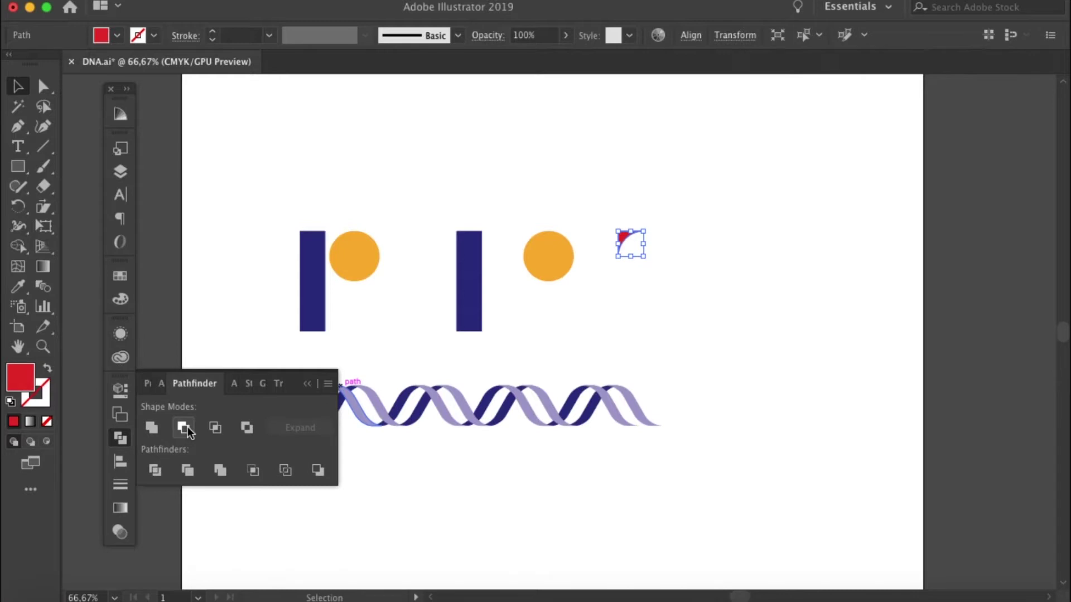
{"action": "left_click", "coordinate": [695, 310]}
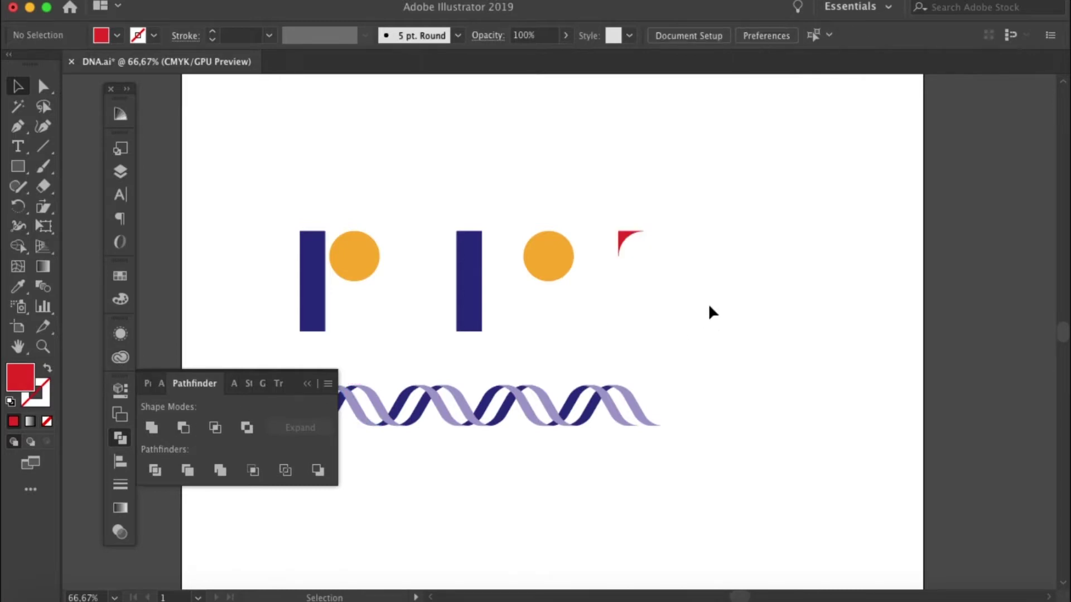
{"action": "left_click", "coordinate": [622, 240]}
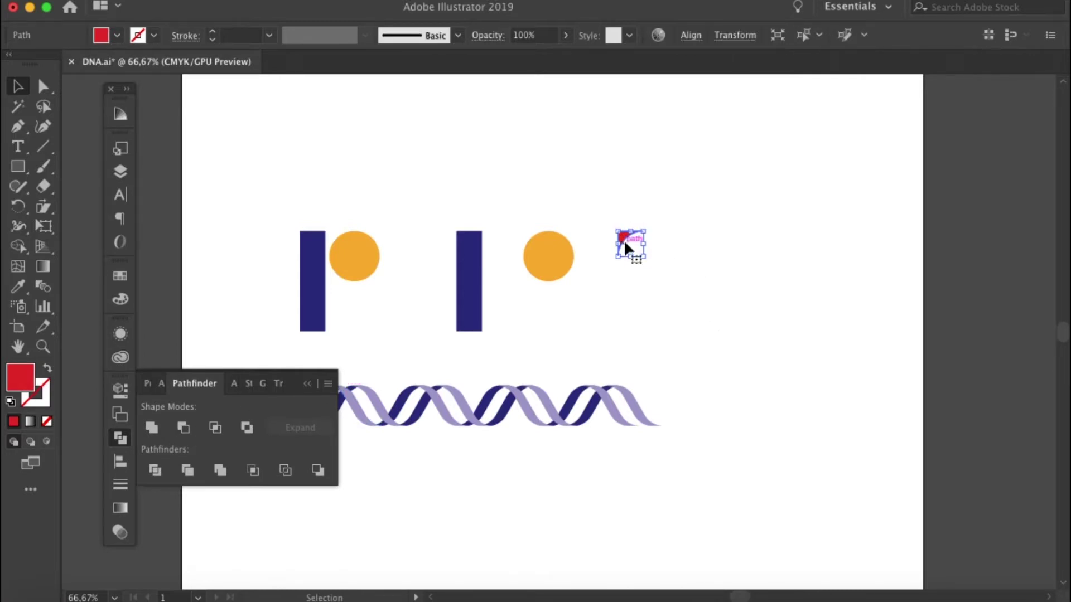
Alt-drag copies of the red corner piece to the second bar's top and lower left.
{"action": "left_click_drag", "start_coordinate": [624, 240], "coordinate": [483, 244]}
{"action": "left_click", "coordinate": [491, 223]}
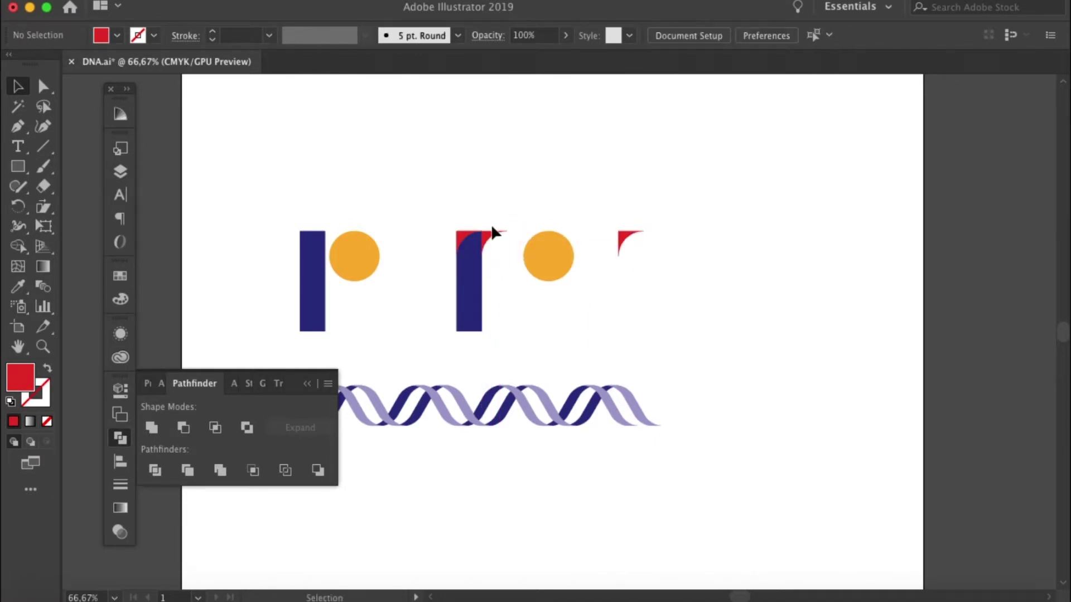
{"action": "left_click", "coordinate": [468, 246]}
{"action": "left_click_drag", "start_coordinate": [468, 246], "coordinate": [452, 322]}
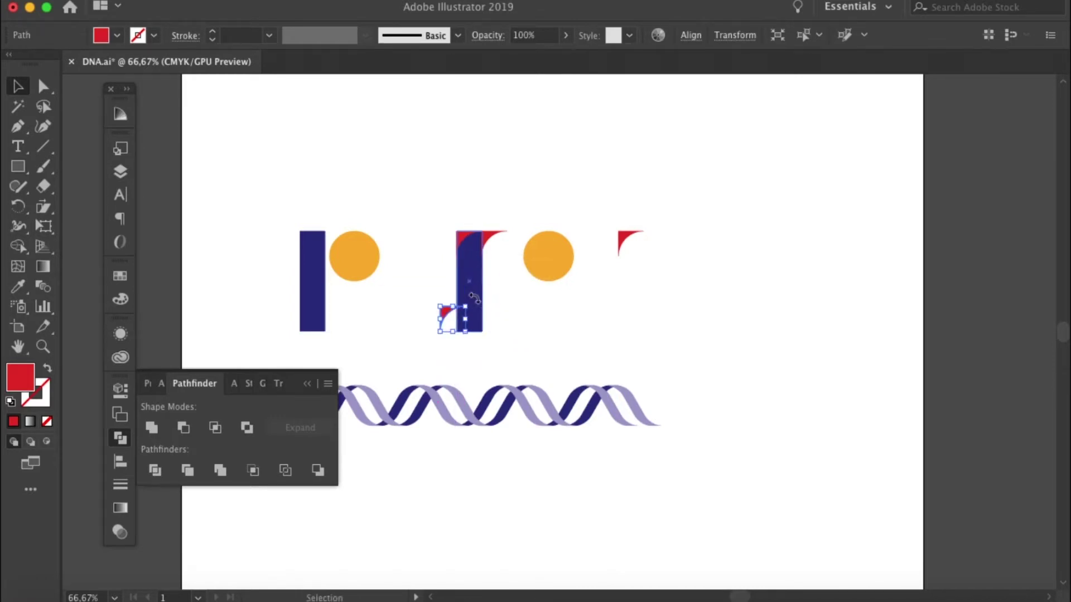
{"action": "left_click", "coordinate": [19, 207]}
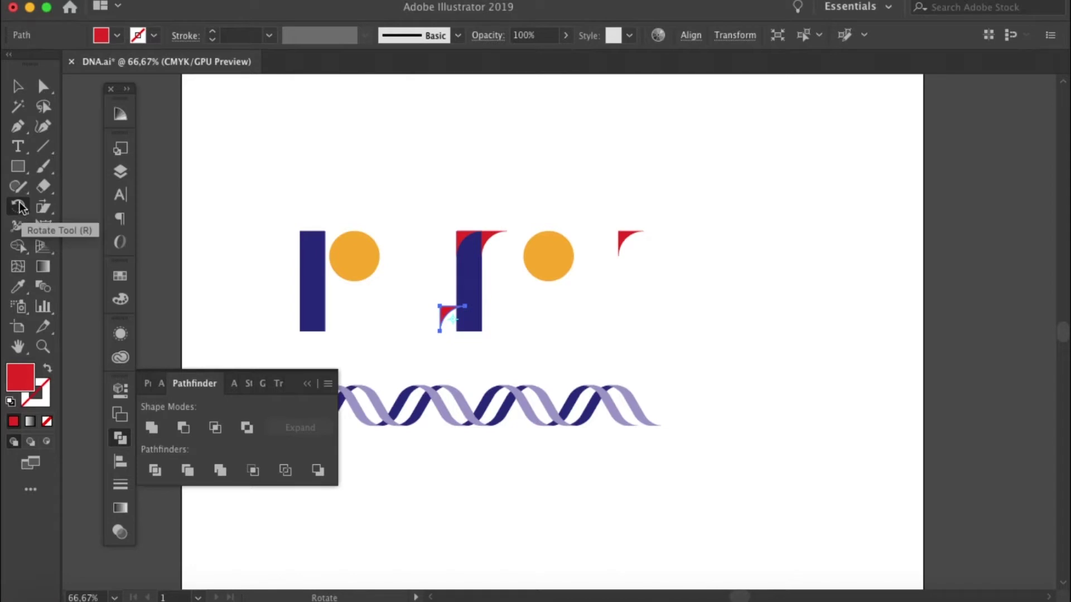
Rotate the lower red corner copy by 180°.
{"action": "double_click", "coordinate": [20, 208]}
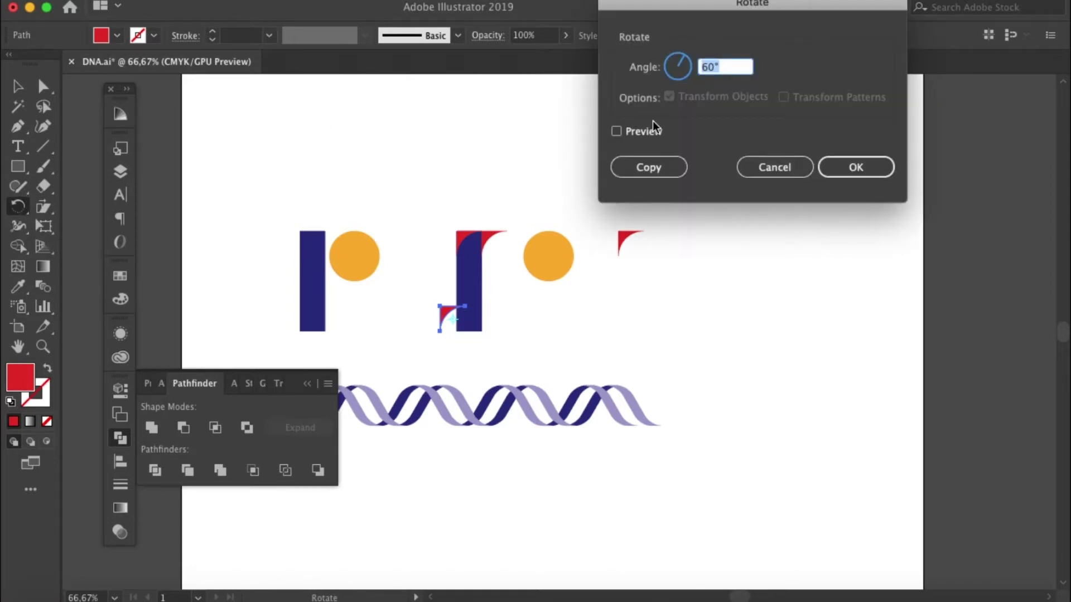
{"action": "type", "text": "180"}
{"action": "key", "text": "Return"}
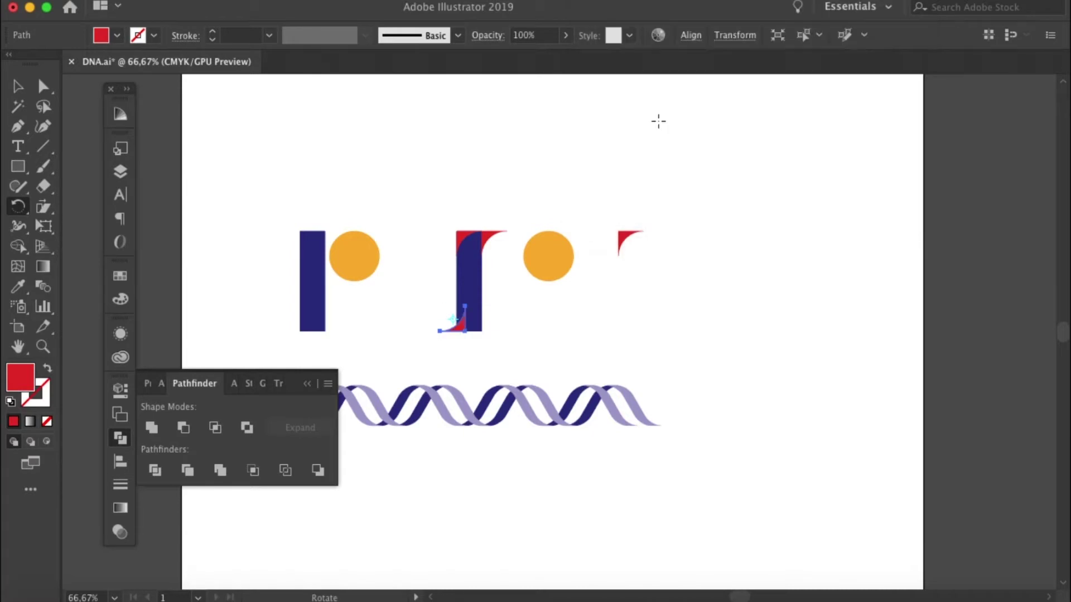
Fit the flipped piece against the second bar's bottom-left corner.
{"action": "left_click", "coordinate": [18, 86]}
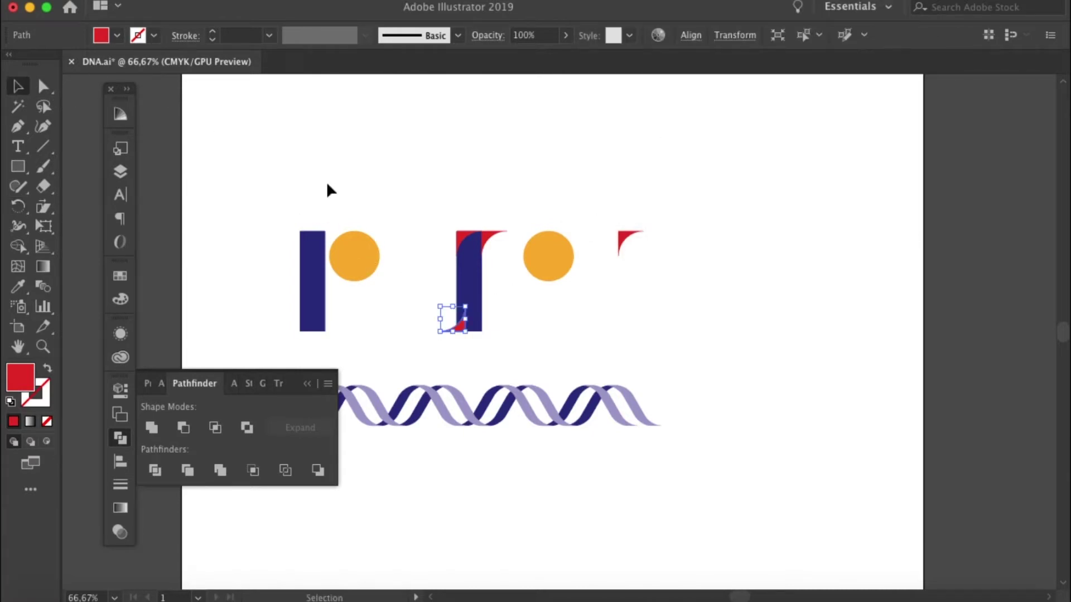
{"action": "left_click_drag", "start_coordinate": [465, 322], "coordinate": [473, 321]}
{"action": "left_click", "coordinate": [485, 323]}
{"action": "key", "text": "super+1"}
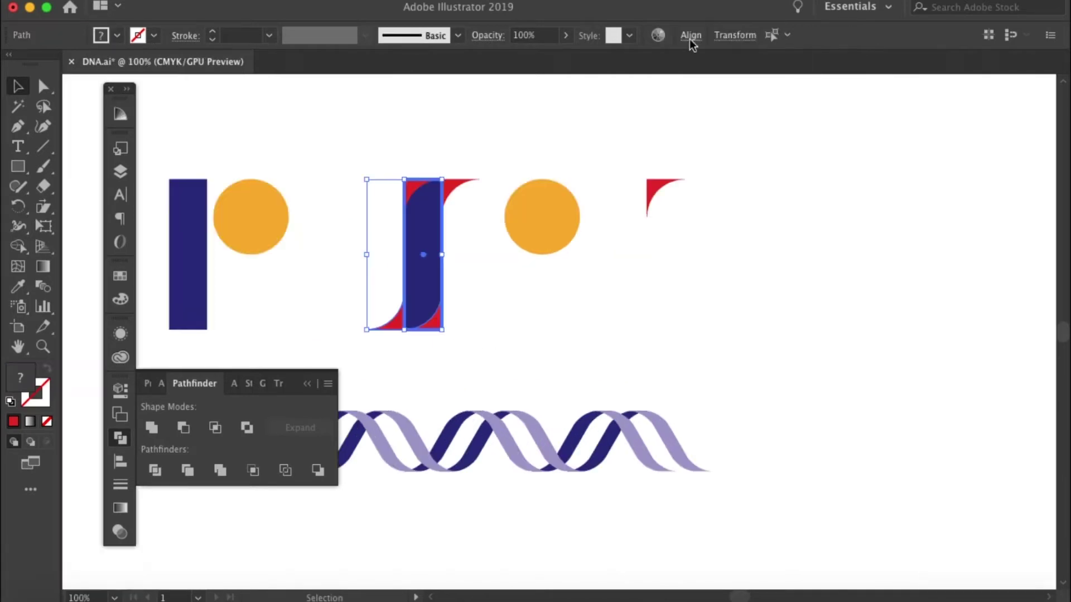
{"action": "left_click", "coordinate": [691, 34]}
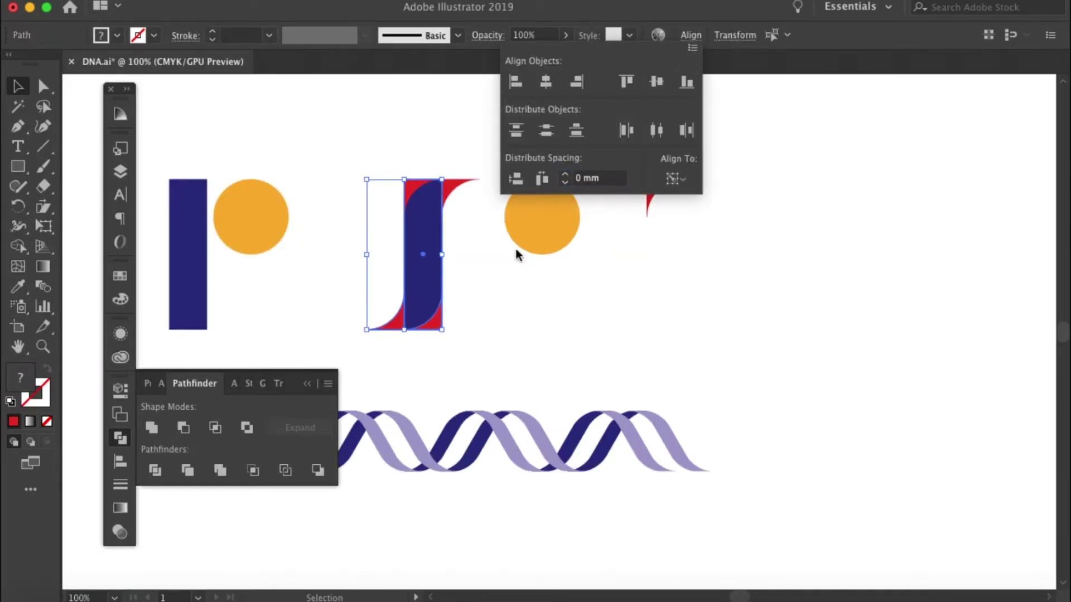
Minus Front the red corner pieces from the second bar to carve an S-curve.
{"action": "left_click", "coordinate": [493, 301]}
{"action": "left_click", "coordinate": [485, 314]}
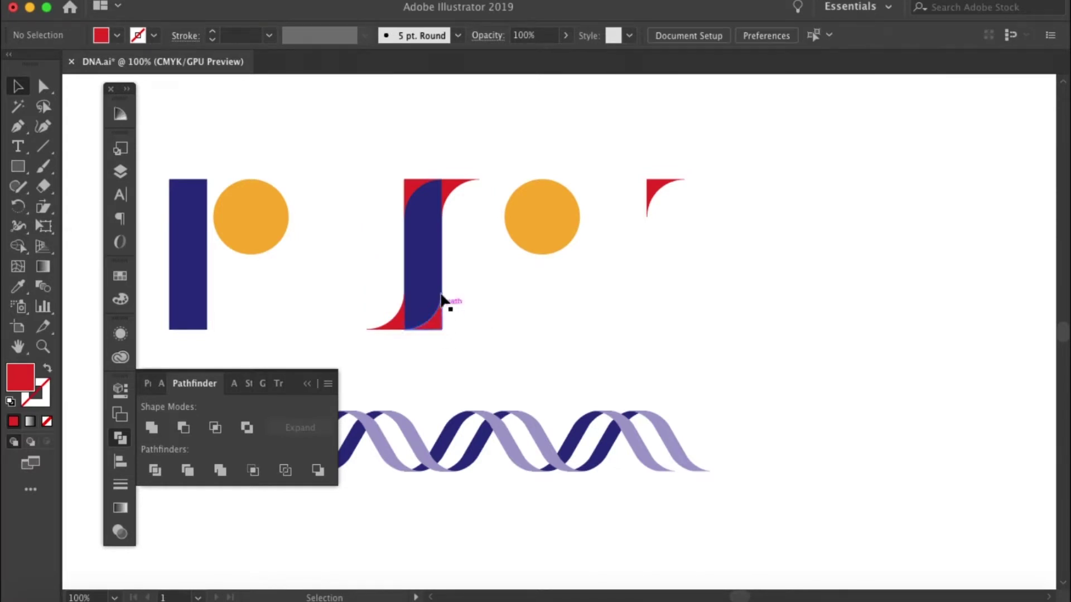
{"action": "left_click", "coordinate": [426, 233]}
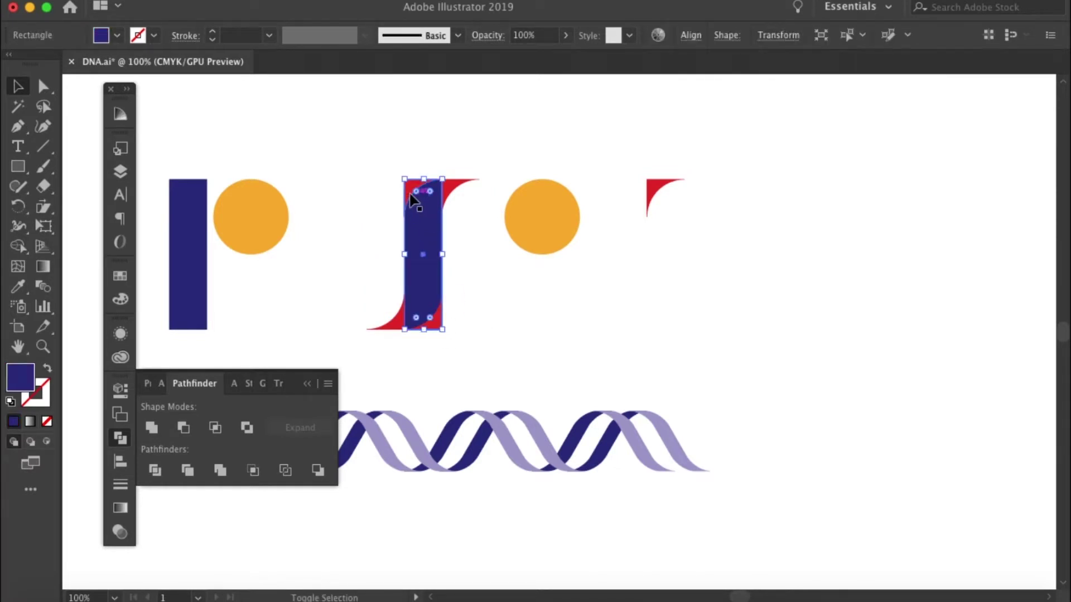
{"action": "left_click", "coordinate": [414, 198], "text": "shift"}
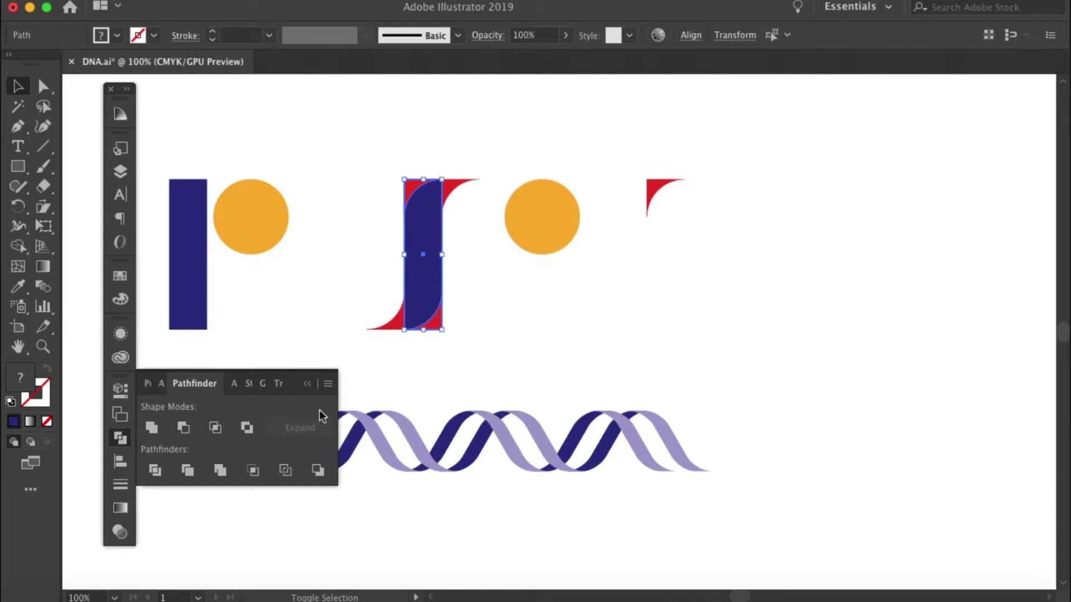
{"action": "left_click", "coordinate": [184, 429]}
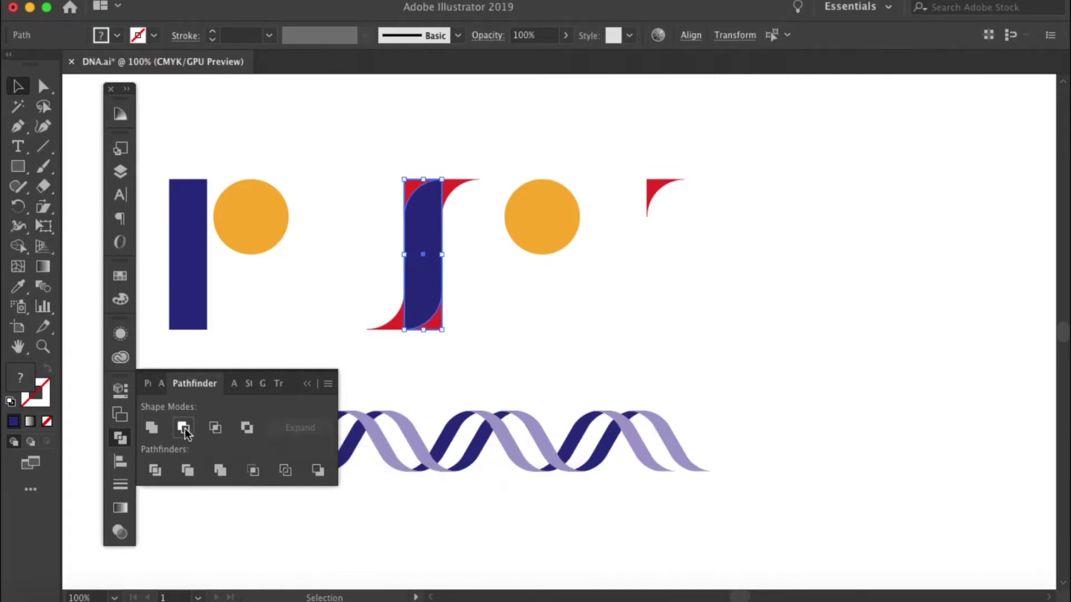
{"action": "left_click", "coordinate": [562, 301]}
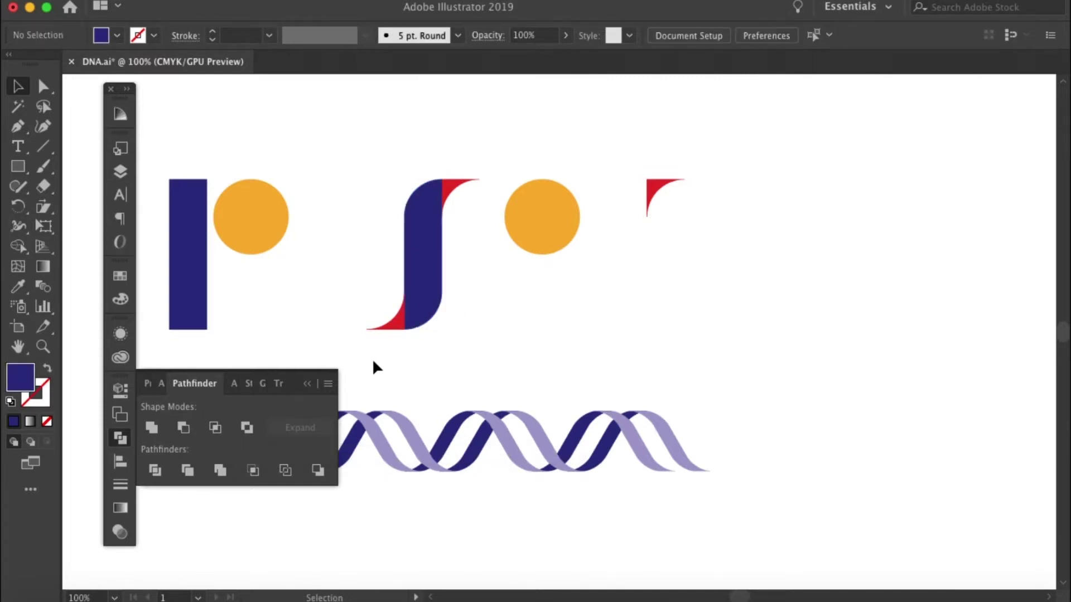
Unite the S-curve with its red pieces and eyedropper the first bar's navy onto it.
{"action": "left_click_drag", "start_coordinate": [373, 361], "coordinate": [486, 165]}
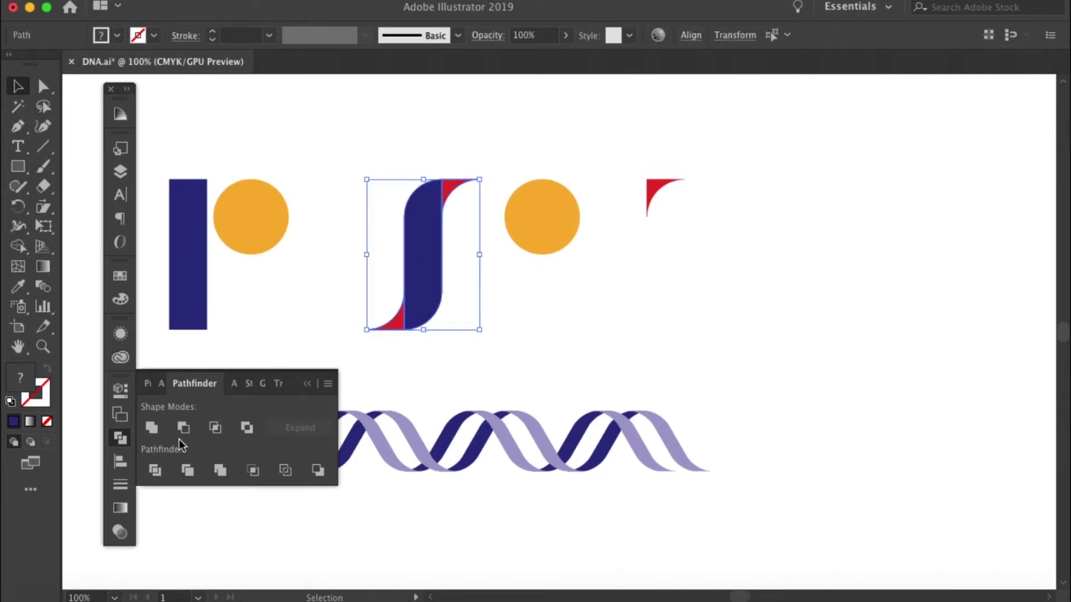
{"action": "left_click", "coordinate": [152, 428]}
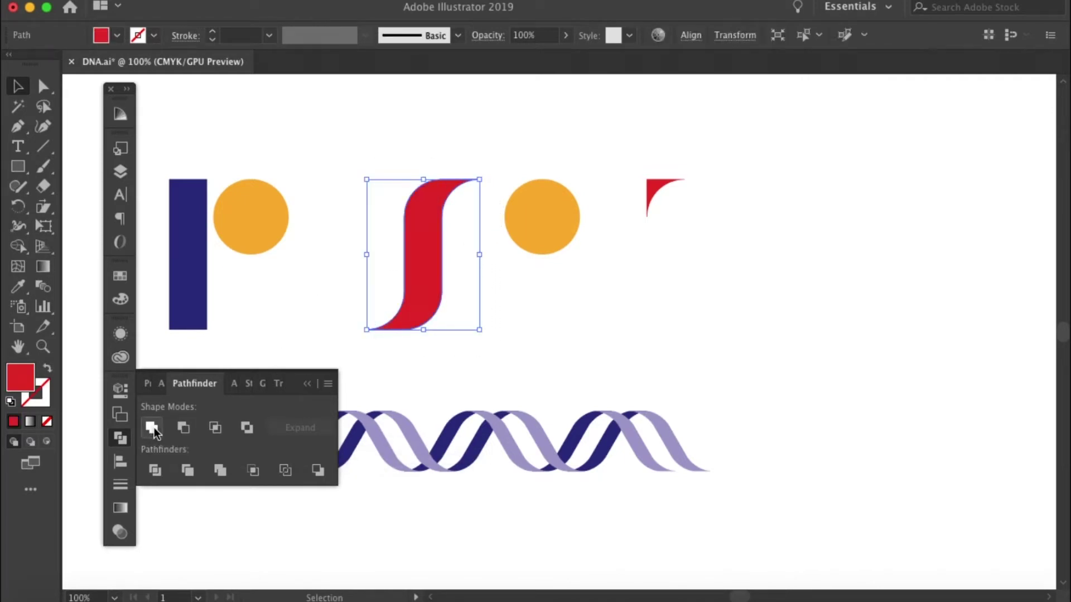
{"action": "left_click", "coordinate": [544, 323]}
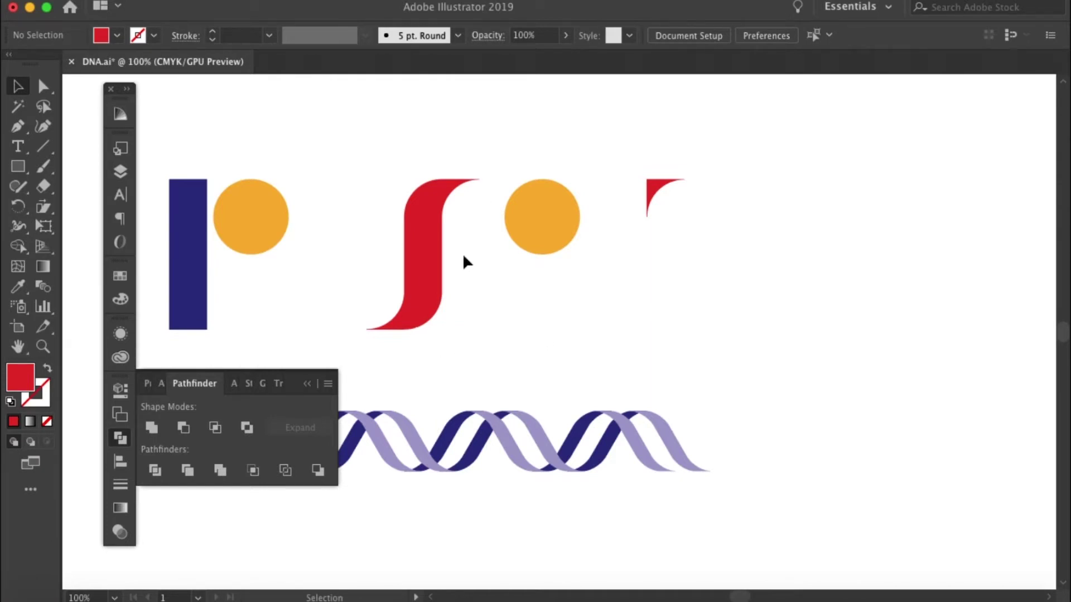
{"action": "left_click", "coordinate": [422, 280]}
{"action": "key", "text": "i"}
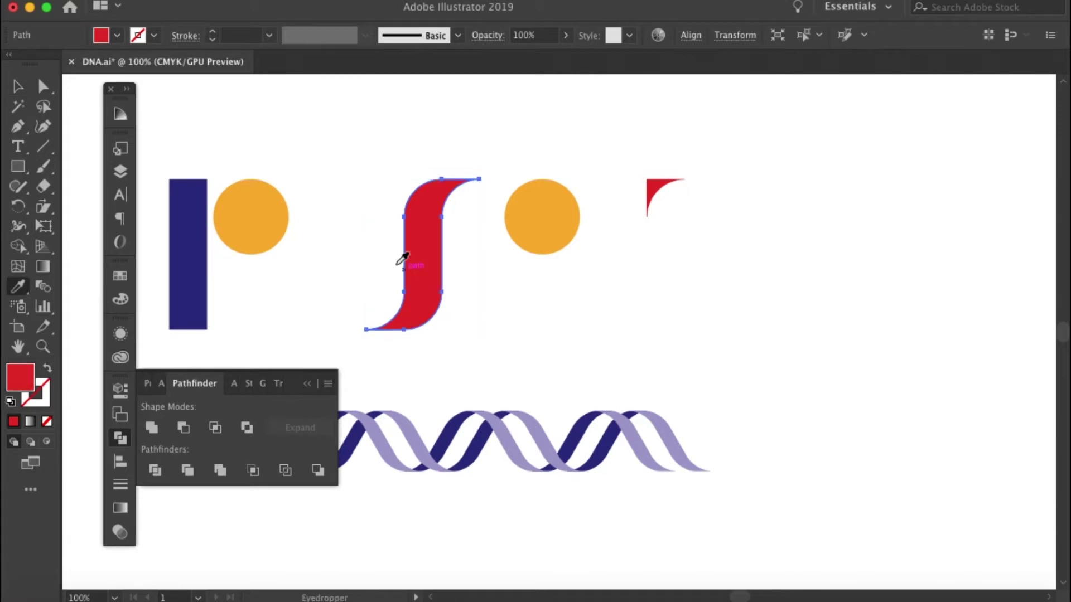
{"action": "left_click", "coordinate": [188, 251]}
Shear the navy S-shape 30° along the horizontal axis.
{"action": "key", "text": "v"}
{"action": "left_click", "coordinate": [528, 299]}
{"action": "left_click_drag", "start_coordinate": [499, 334], "coordinate": [626, 318]}
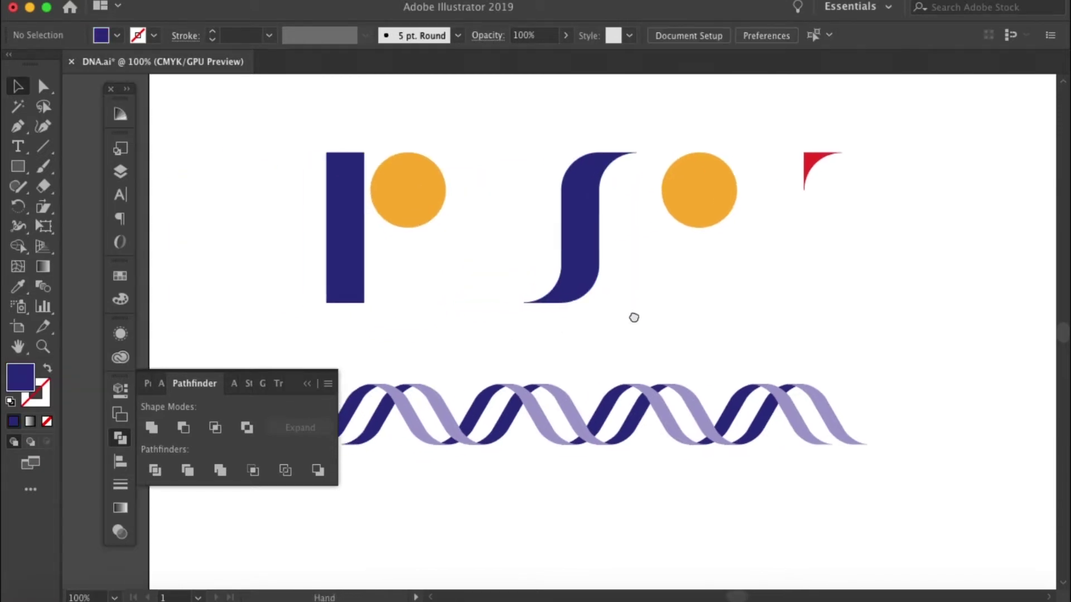
{"action": "left_click", "coordinate": [591, 235]}
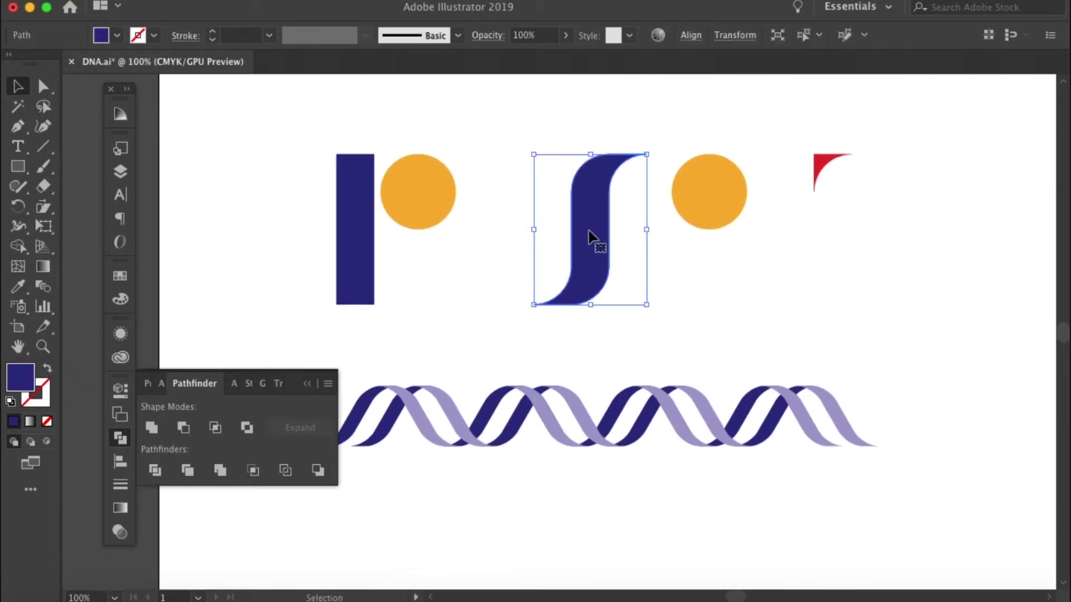
{"action": "double_click", "coordinate": [43, 208]}
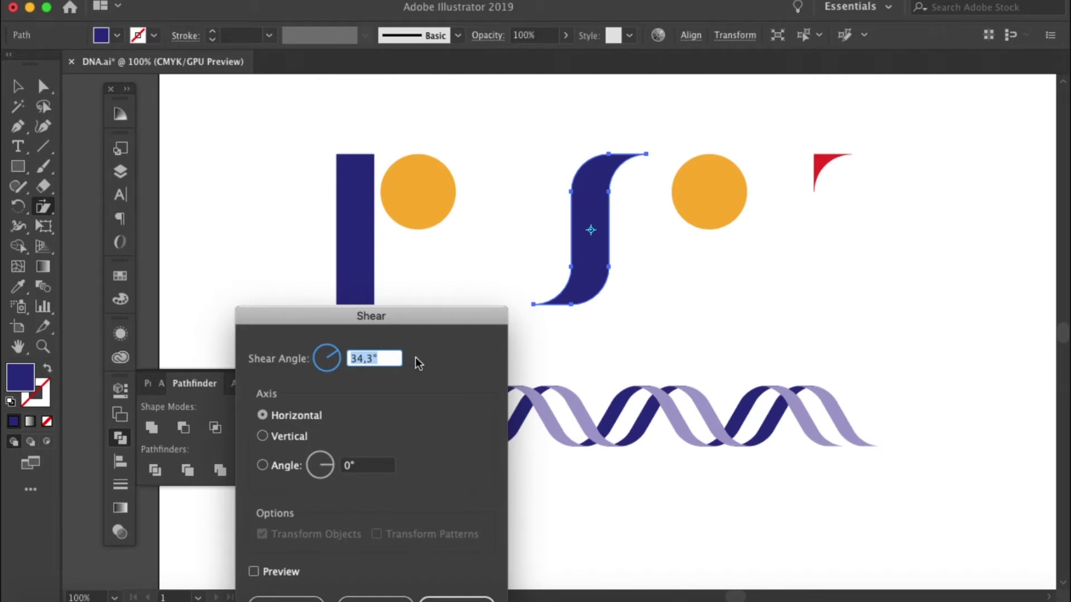
{"action": "type", "text": "30"}
{"action": "key", "text": "Return"}
Alt-drag a copy of the slanted navy S-shape to the right.
{"action": "key", "text": "v"}
{"action": "left_click", "coordinate": [764, 306]}
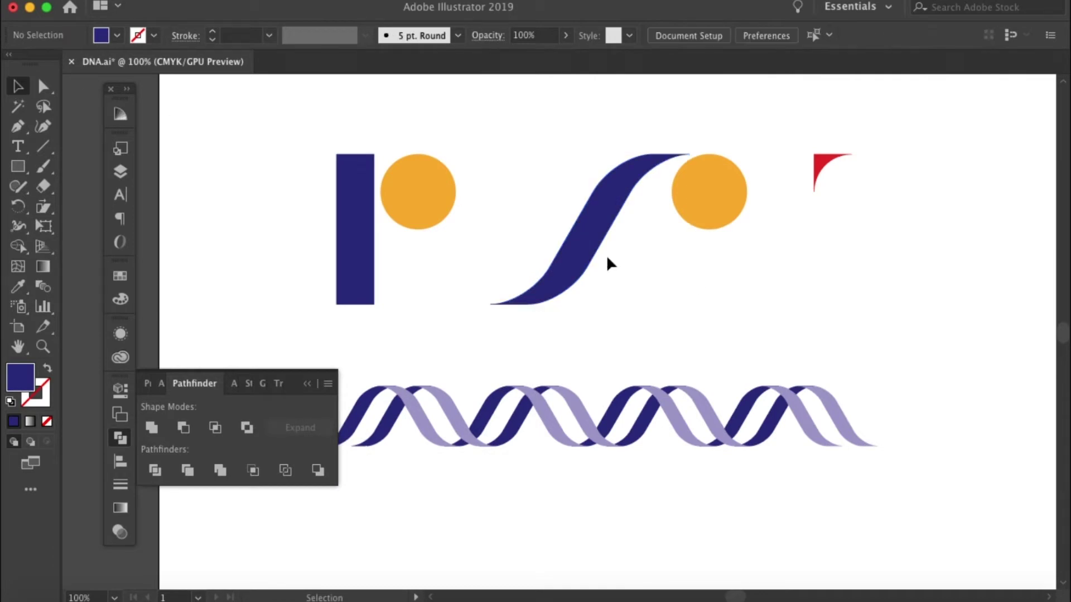
{"action": "left_click", "coordinate": [585, 249]}
{"action": "left_click_drag", "start_coordinate": [591, 245], "coordinate": [862, 245]}
{"action": "scroll", "coordinate": [912, 284], "scroll_direction": "right", "scroll_amount": 5}
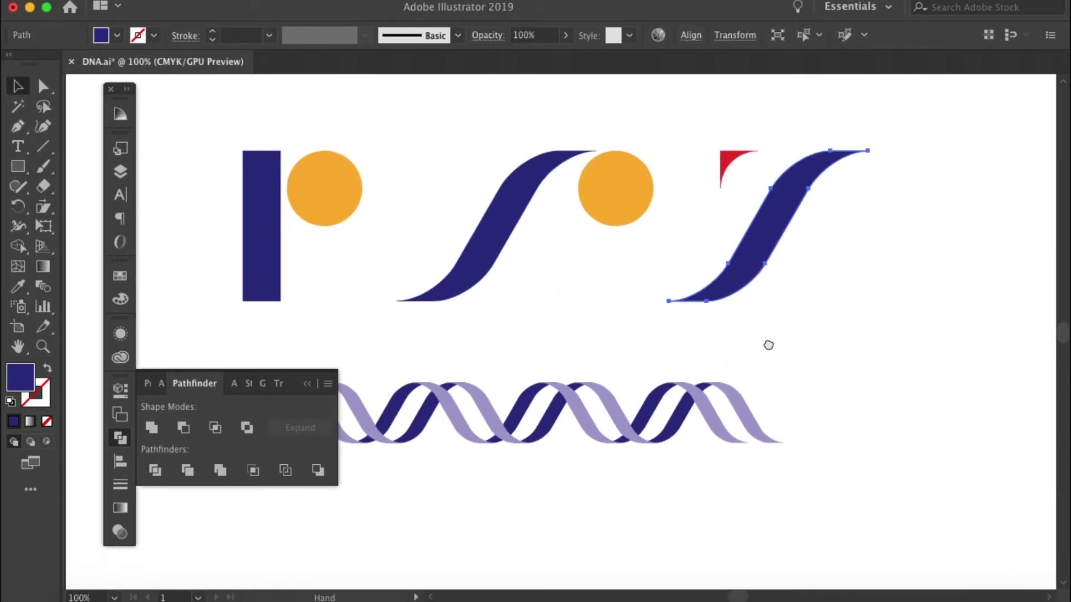
{"action": "left_click_drag", "start_coordinate": [739, 232], "coordinate": [858, 237]}
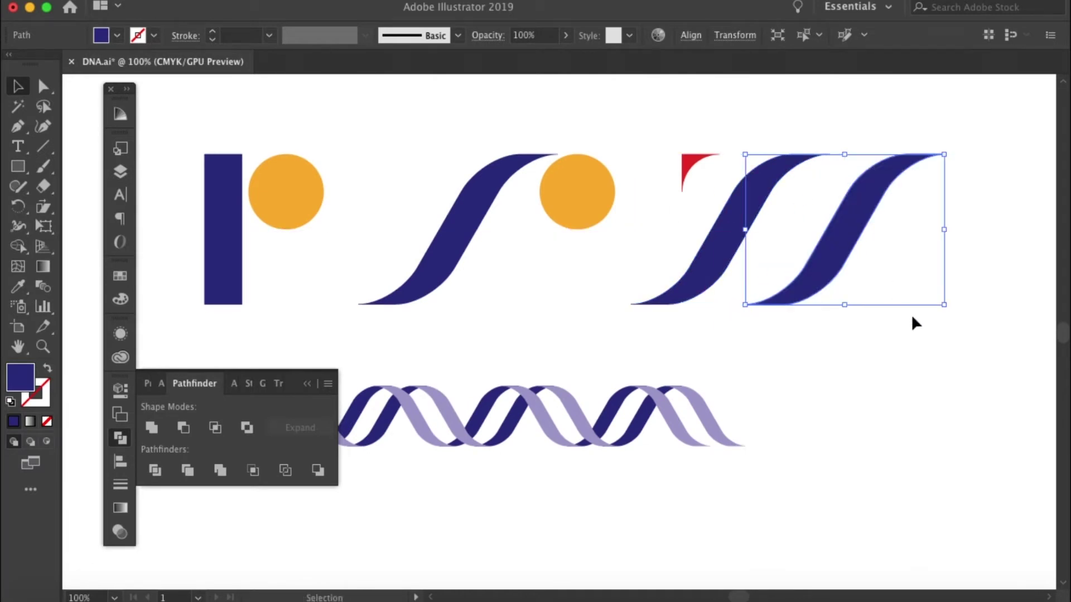
{"action": "left_click", "coordinate": [910, 316]}
Eyedropper the lavender fill onto the rightmost S-shape copy.
{"action": "left_click", "coordinate": [846, 250]}
{"action": "key", "text": "i"}
{"action": "left_click", "coordinate": [443, 410]}
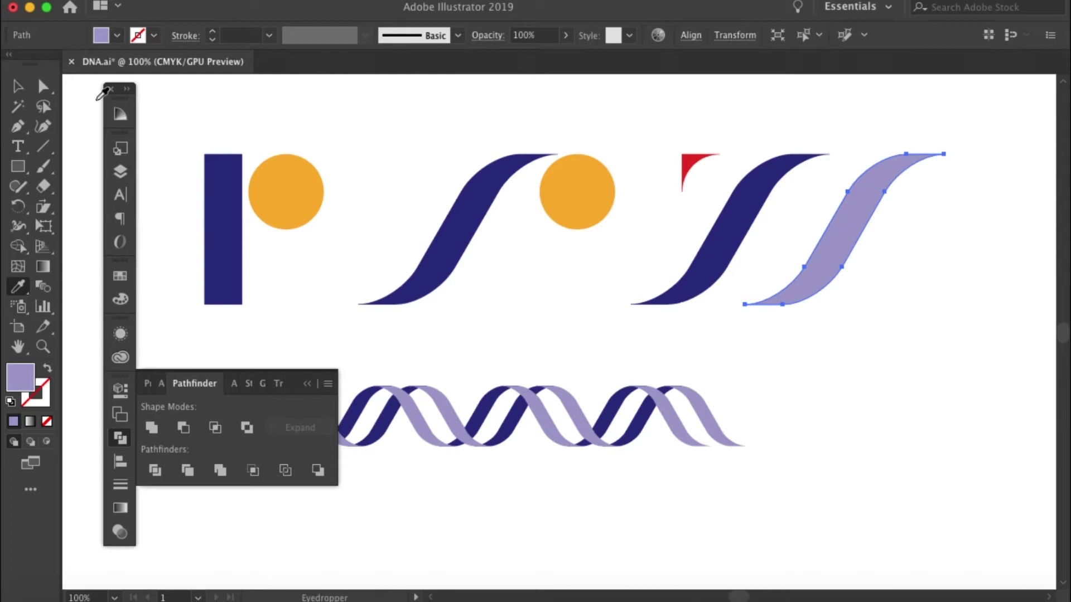
{"action": "left_click", "coordinate": [17, 86]}
Reflect the lavender S-shape across the vertical axis.
{"action": "key", "text": "o"}
{"action": "double_click", "coordinate": [16, 211]}
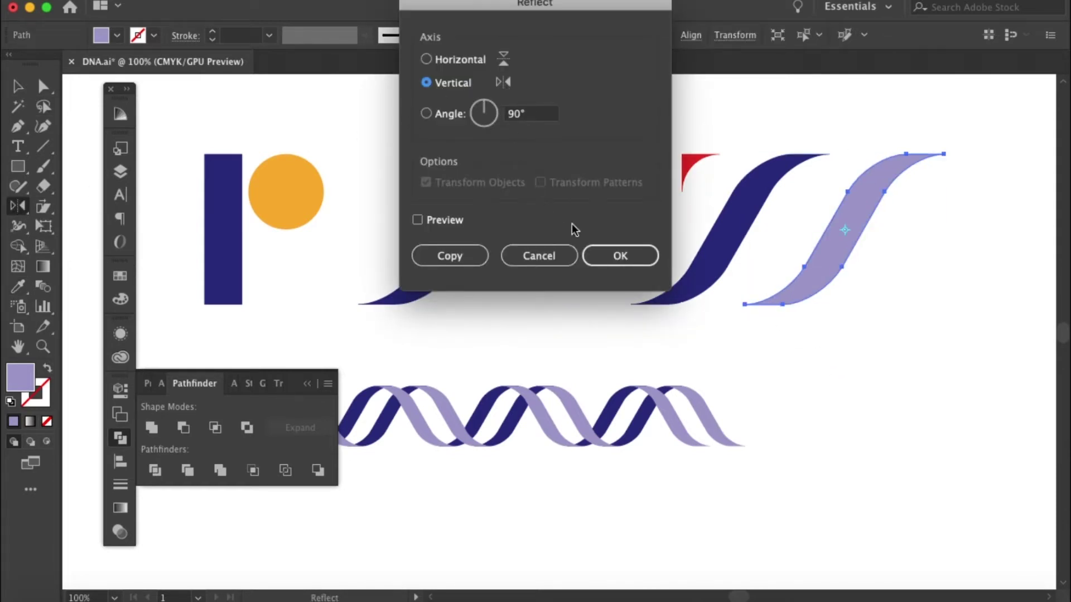
{"action": "left_click", "coordinate": [614, 258]}
{"action": "key", "text": "v"}
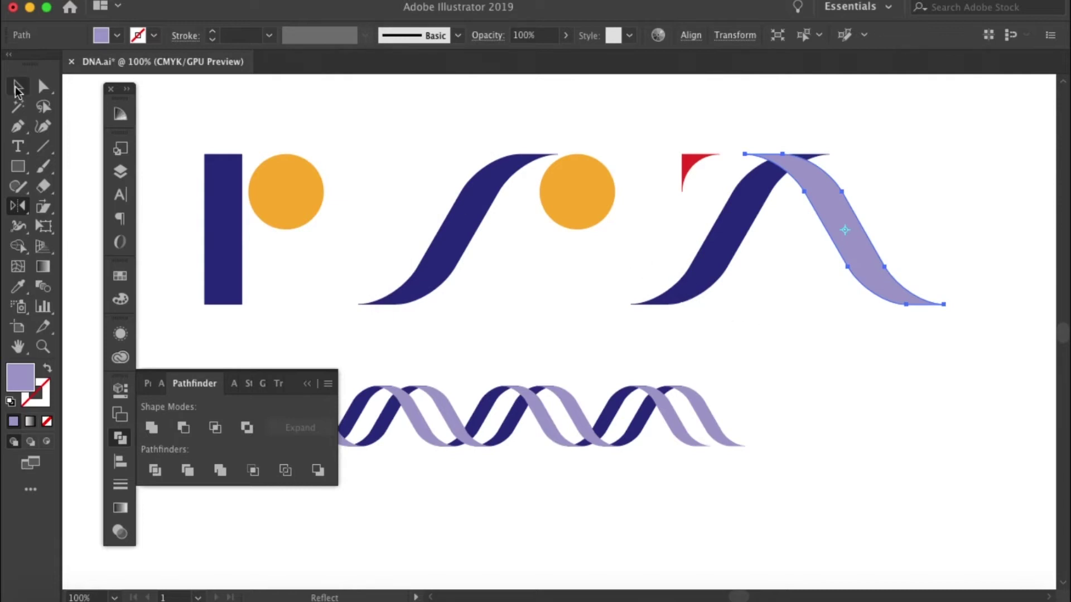
{"action": "left_click", "coordinate": [724, 362]}
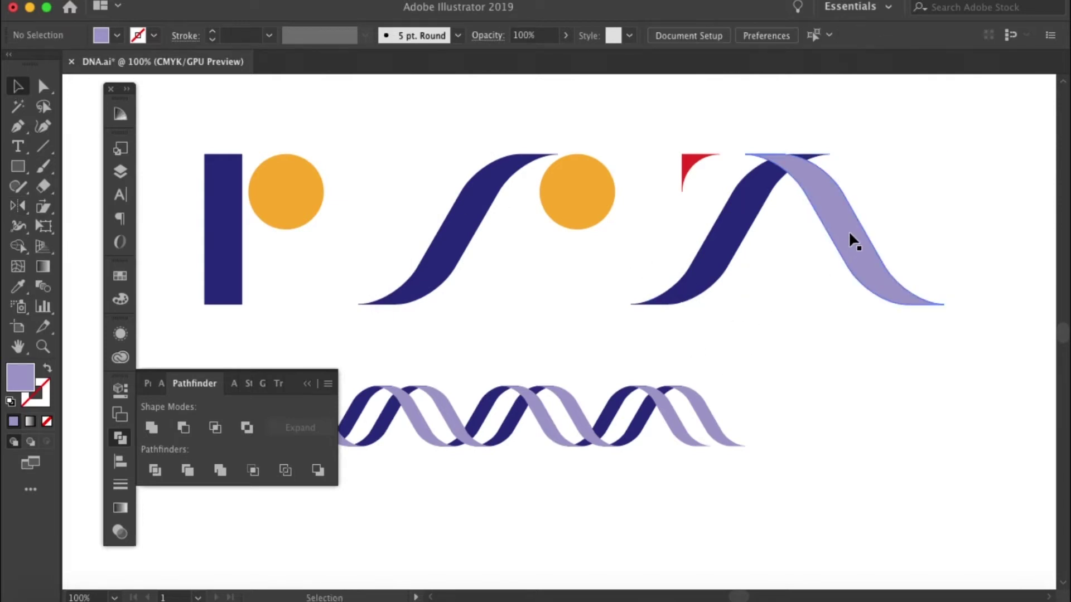
Overlap the lavender ribbon with the navy one and duplicate the pair about 21 mm right.
{"action": "left_click_drag", "start_coordinate": [842, 232], "coordinate": [883, 233]}
{"action": "left_click", "coordinate": [930, 130]}
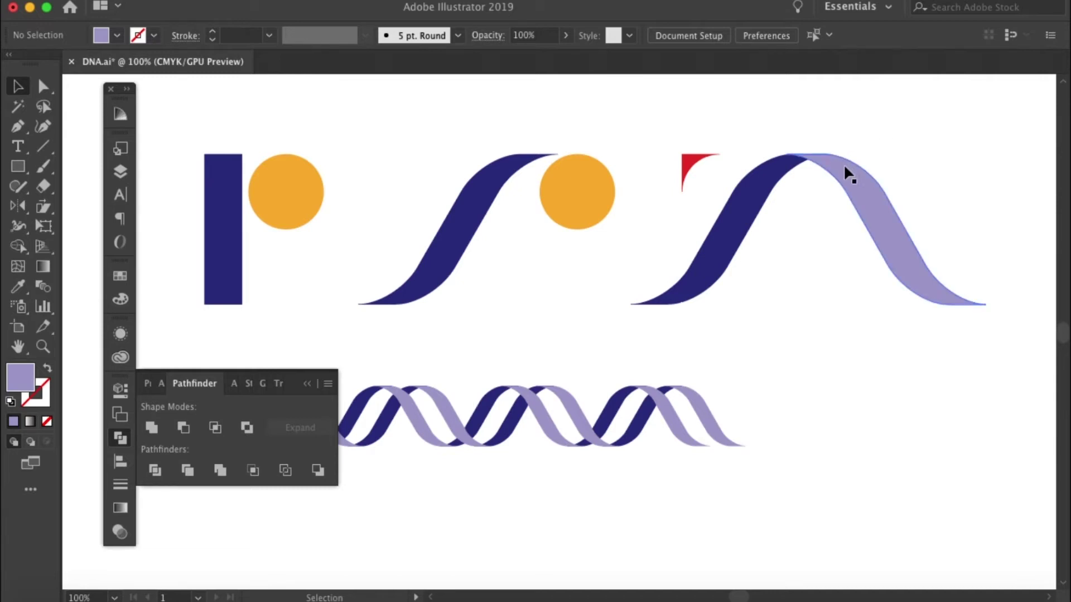
{"action": "left_click", "coordinate": [838, 191]}
{"action": "left_click_drag", "start_coordinate": [760, 210], "coordinate": [817, 211]}
{"action": "left_click", "coordinate": [815, 310]}
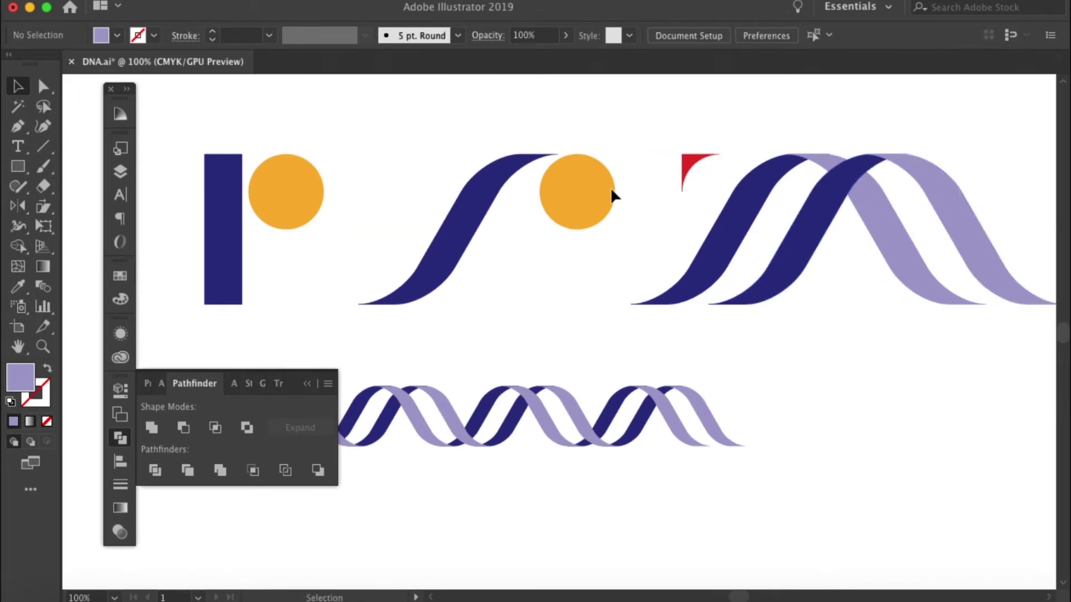
Alt-drag a copy of the orange circle to the S-curve's end.
{"action": "left_click", "coordinate": [602, 195]}
{"action": "left_click_drag", "start_coordinate": [602, 194], "coordinate": [681, 301]}
{"action": "left_click", "coordinate": [749, 308]}
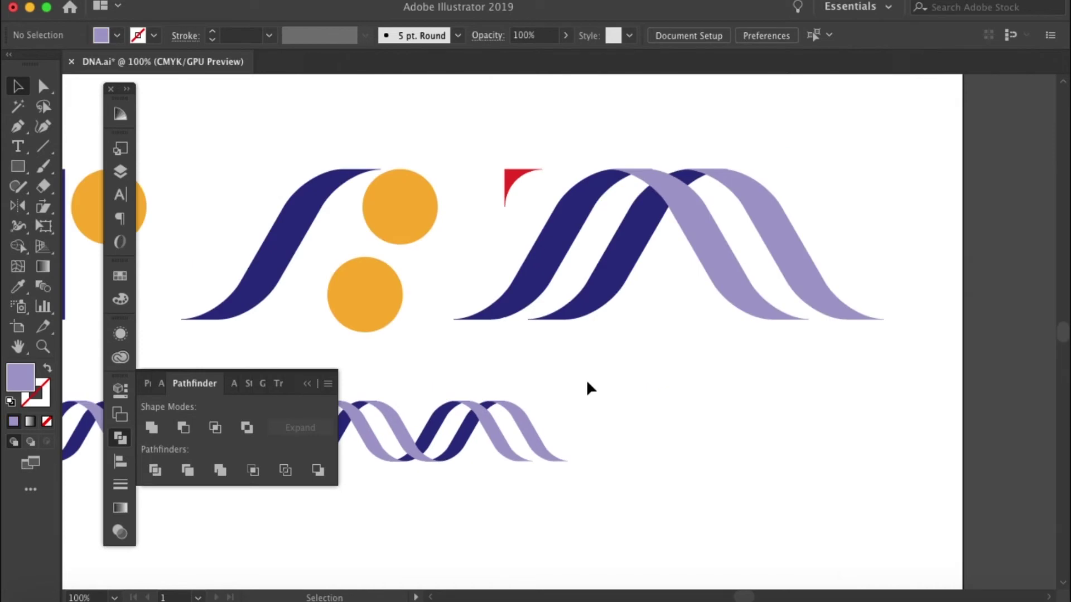
{"action": "left_click_drag", "start_coordinate": [534, 362], "coordinate": [797, 190]}
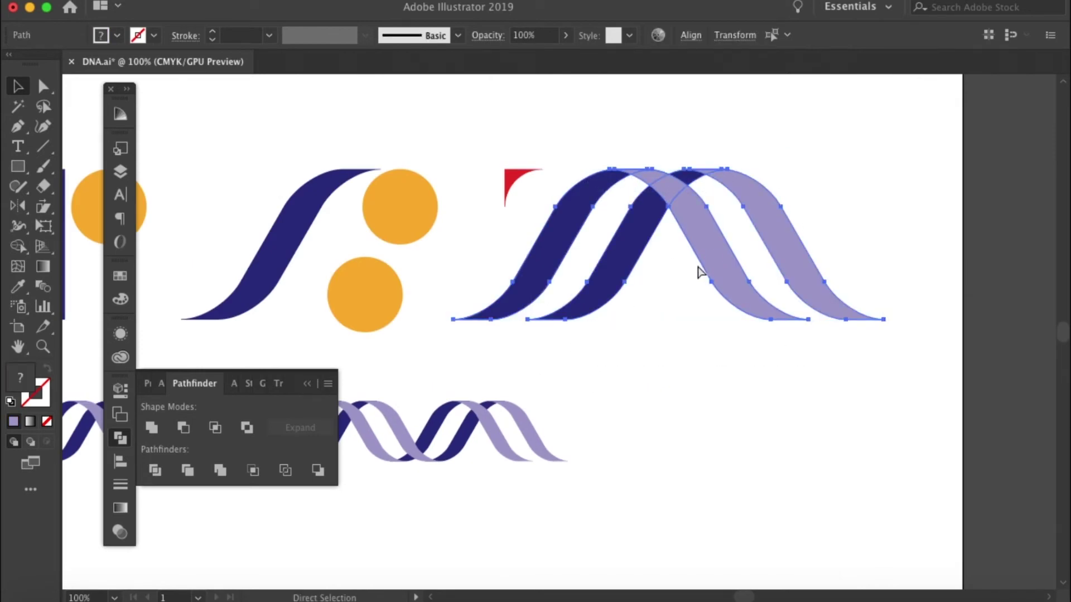
Group the four helix ribbons, scale them to about 41 × 14 mm, and shift them right.
{"action": "key", "text": "super+g"}
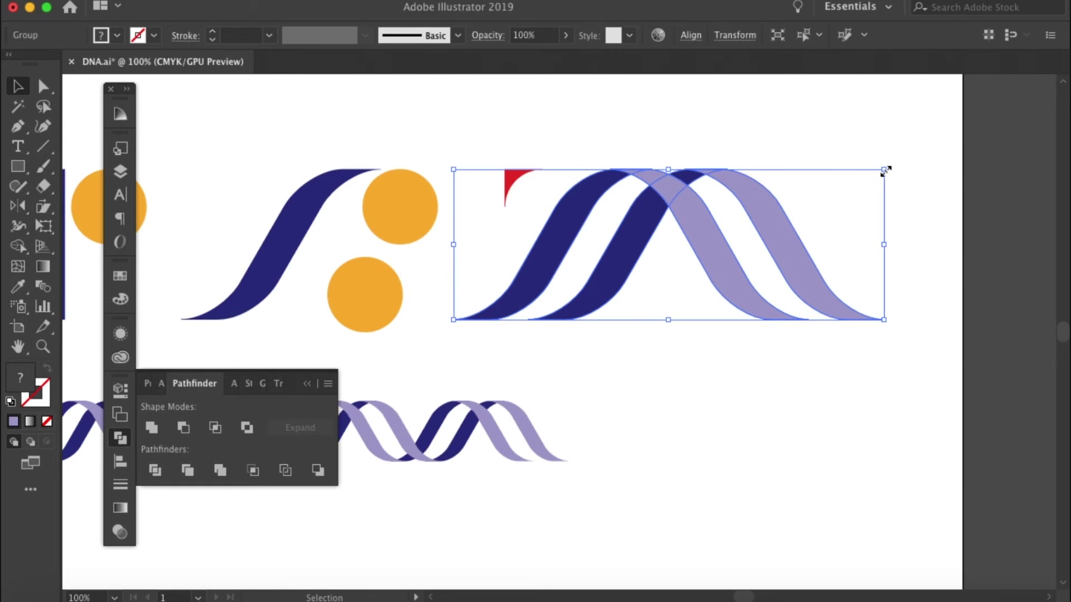
{"action": "left_click_drag", "start_coordinate": [886, 170], "coordinate": [613, 266]}
{"action": "left_click", "coordinate": [671, 300]}
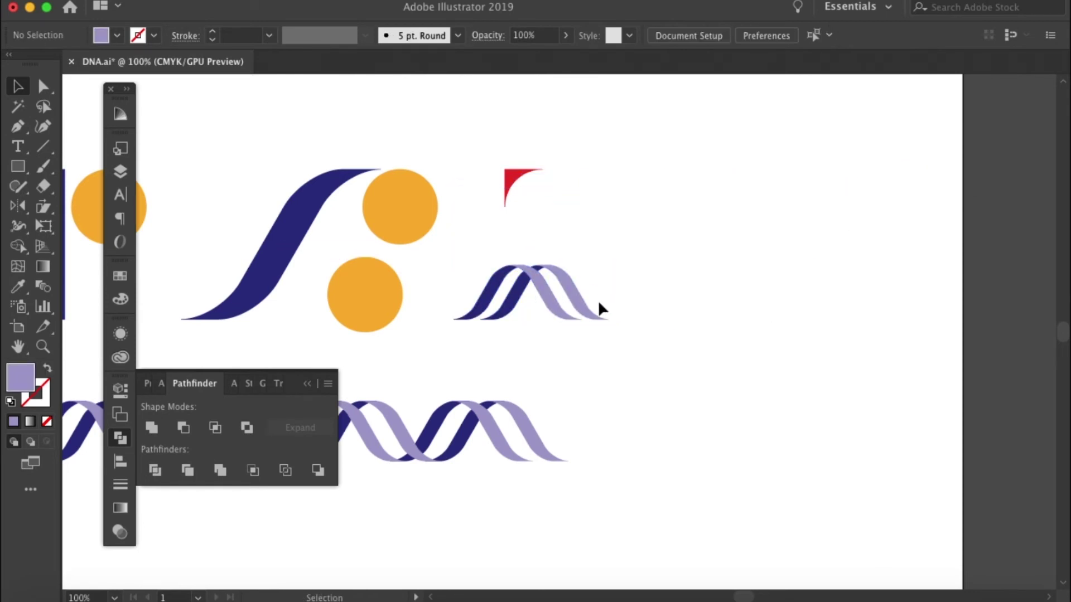
{"action": "left_click_drag", "start_coordinate": [543, 293], "coordinate": [822, 330]}
{"action": "left_click", "coordinate": [691, 256]}
{"action": "key", "text": "super+equal"}
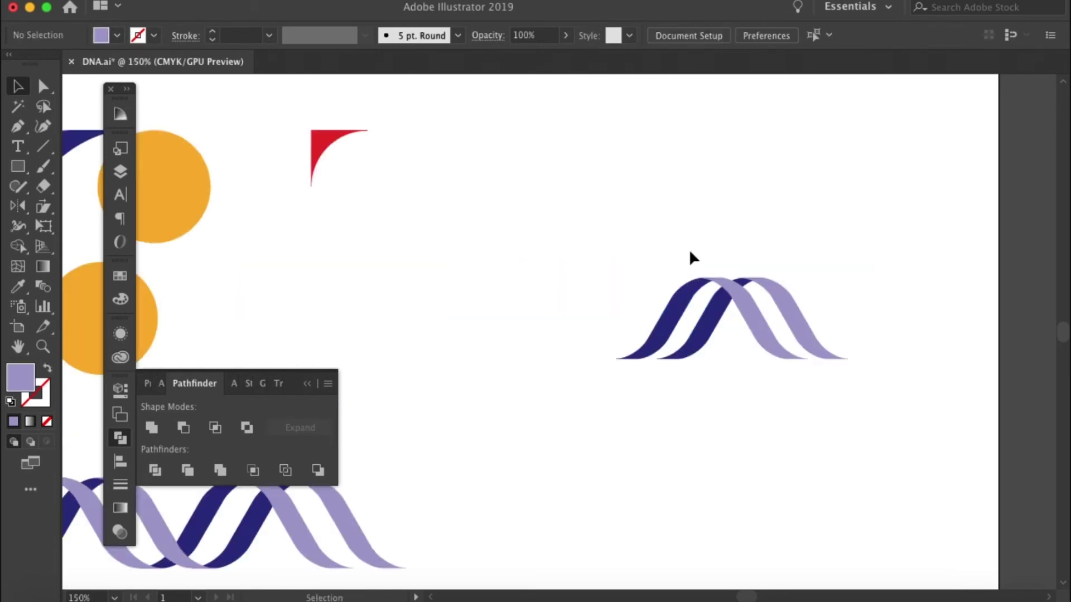
Duplicate the small helix group leftward, end to end, into a three-segment DNA strand.
{"action": "left_click", "coordinate": [747, 311]}
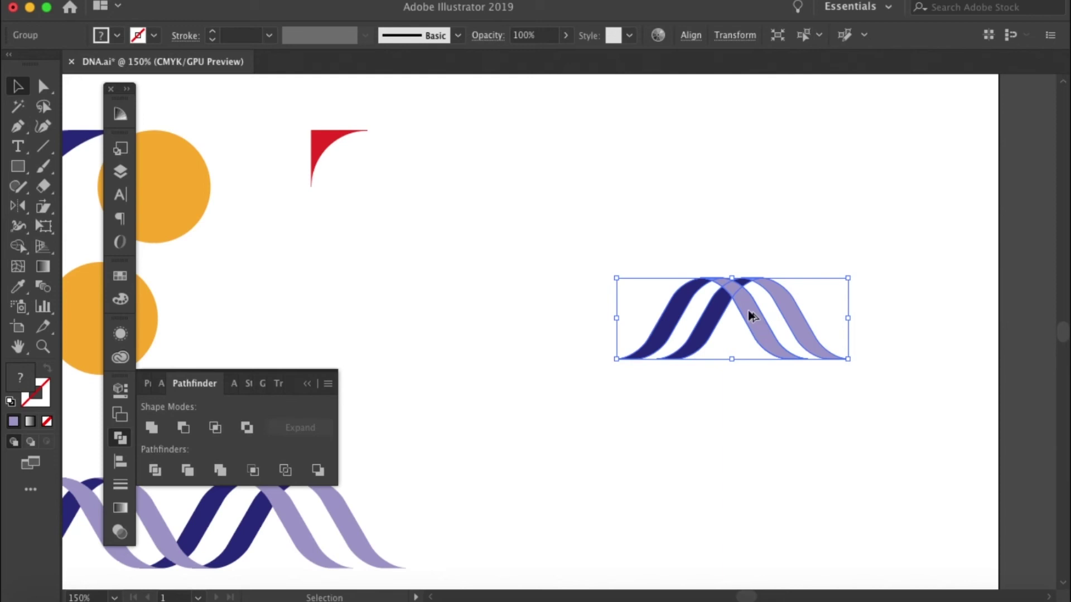
{"action": "left_click_drag", "start_coordinate": [747, 314], "coordinate": [600, 318]}
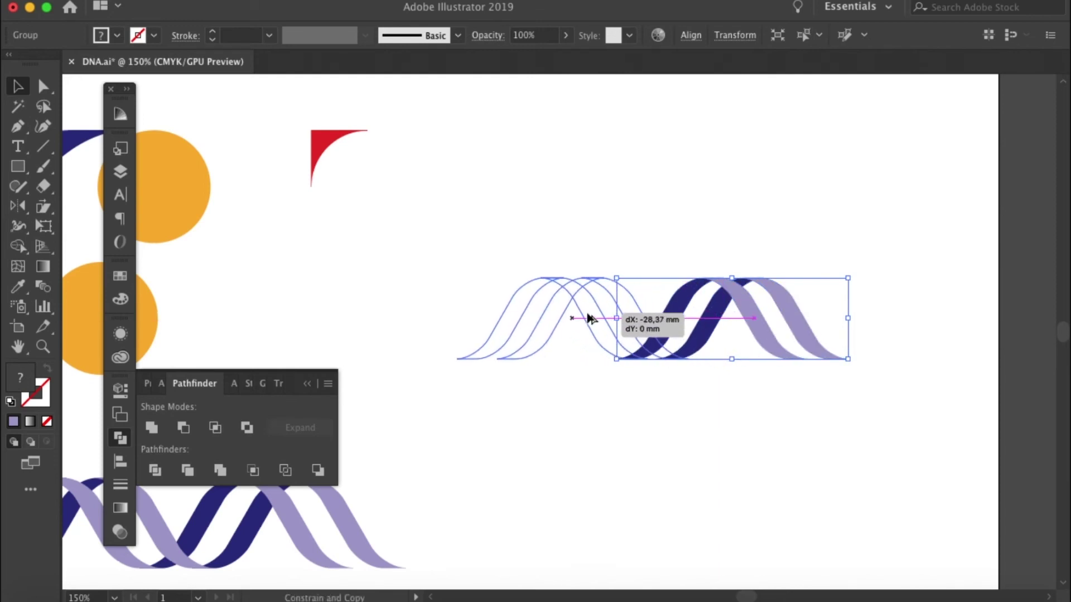
{"action": "left_click_drag", "start_coordinate": [589, 318], "coordinate": [452, 305]}
{"action": "left_click", "coordinate": [670, 400]}
{"action": "left_click", "coordinate": [546, 442]}
Pan and zoom out to 50% to see the whole artboard, then select the upper wave.
{"action": "key", "text": "space"}
{"action": "left_click_drag", "start_coordinate": [549, 434], "coordinate": [705, 472]}
{"action": "key", "text": "super+minus"}
{"action": "key", "text": "super+minus"}
{"action": "key", "text": "super+minus"}
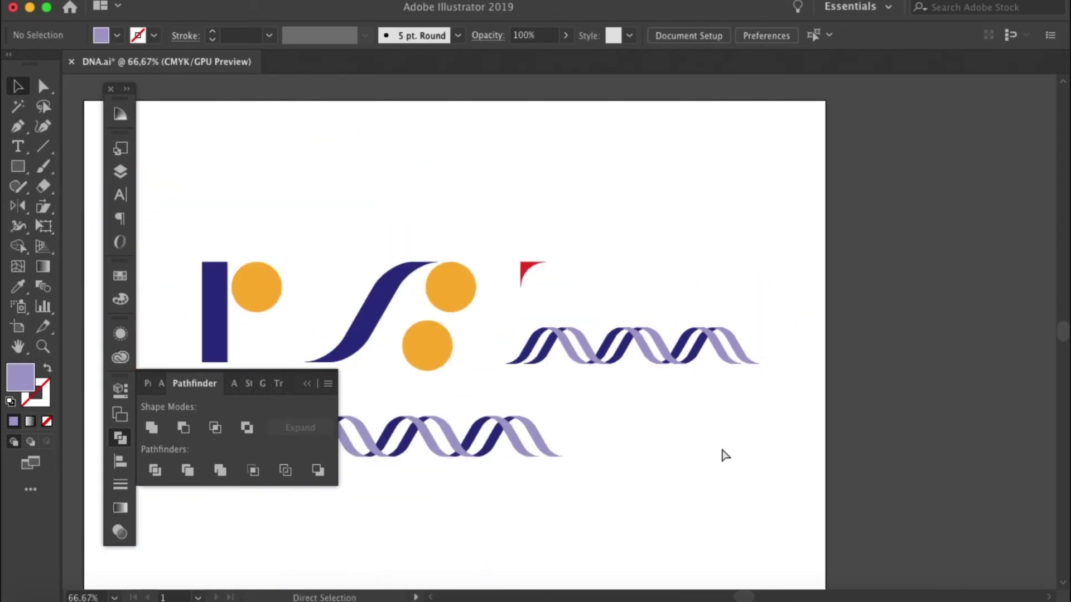
{"action": "left_click", "coordinate": [678, 353]}
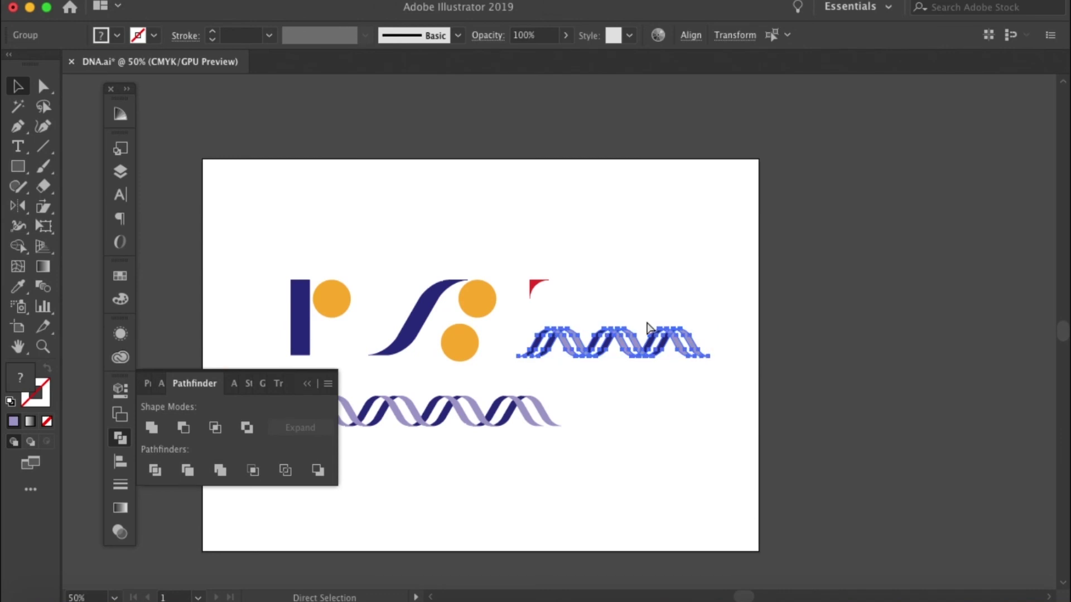
Collapse the Pathfinder panel with nothing selected, then return from Direct Selection to the Selection tool.
{"action": "left_click", "coordinate": [664, 435]}
{"action": "left_click", "coordinate": [307, 383]}
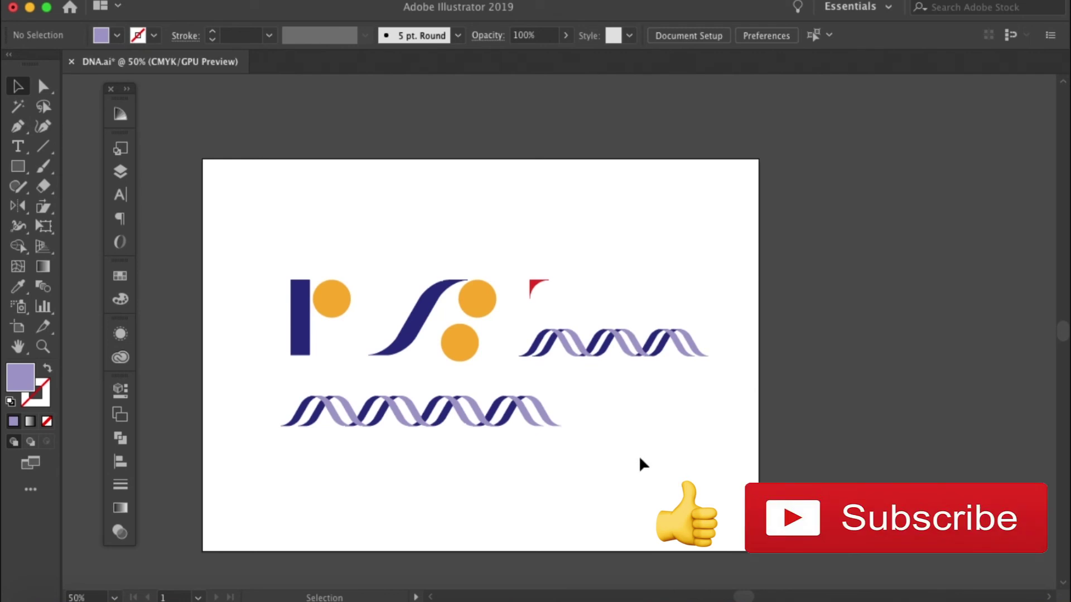
{"action": "key", "text": "a"}
{"action": "key", "text": "v"}
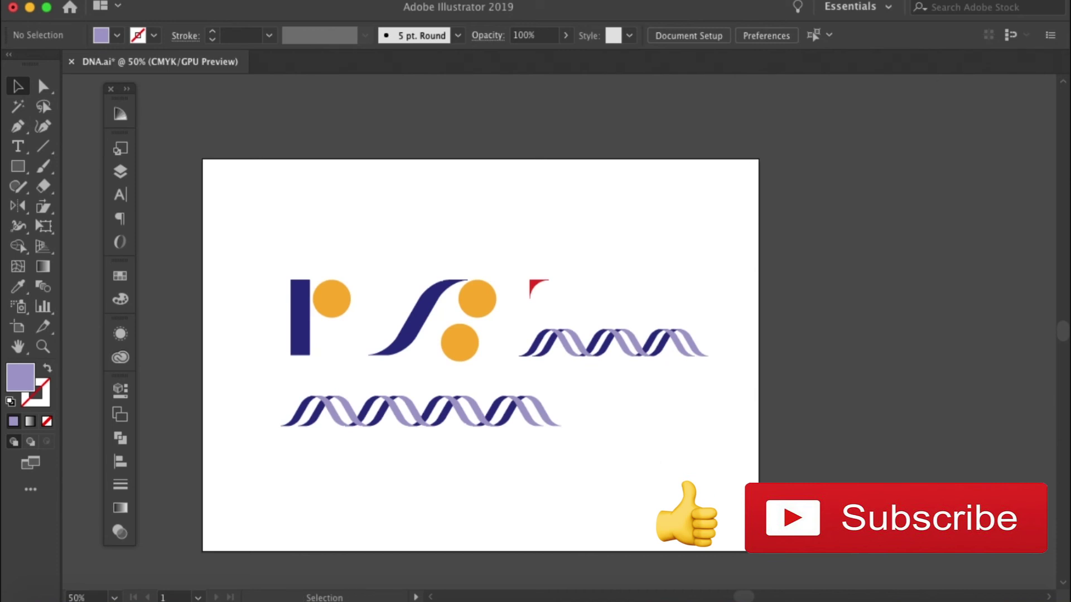